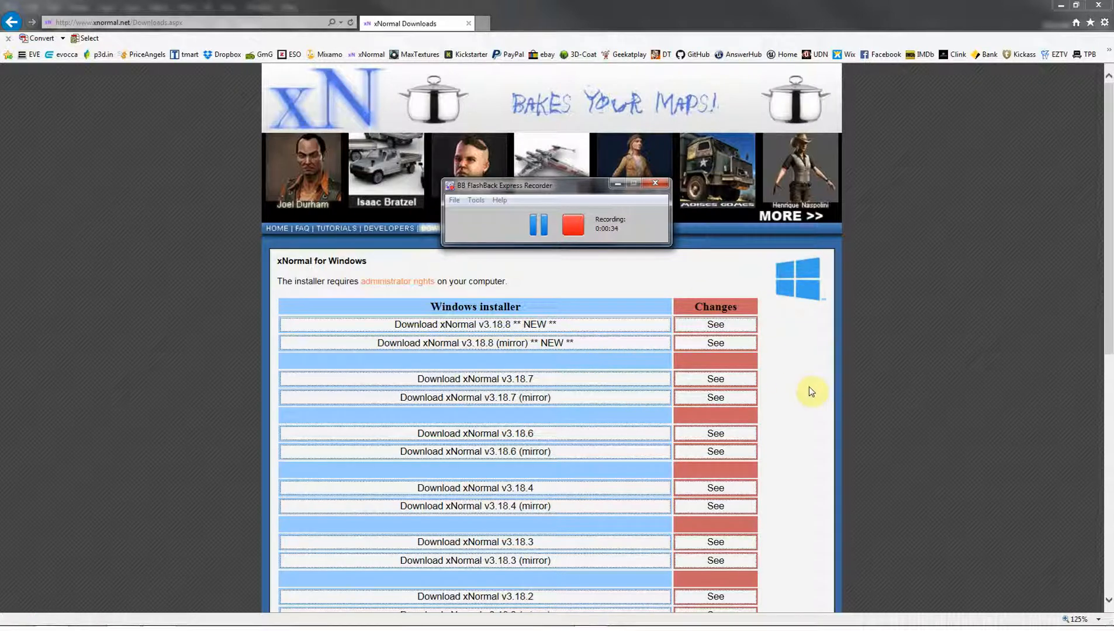
# - Switch from the browser to Photoshop and open the Borg_dif texture from the Hard Surface folder
pyautogui.click(894, 441)
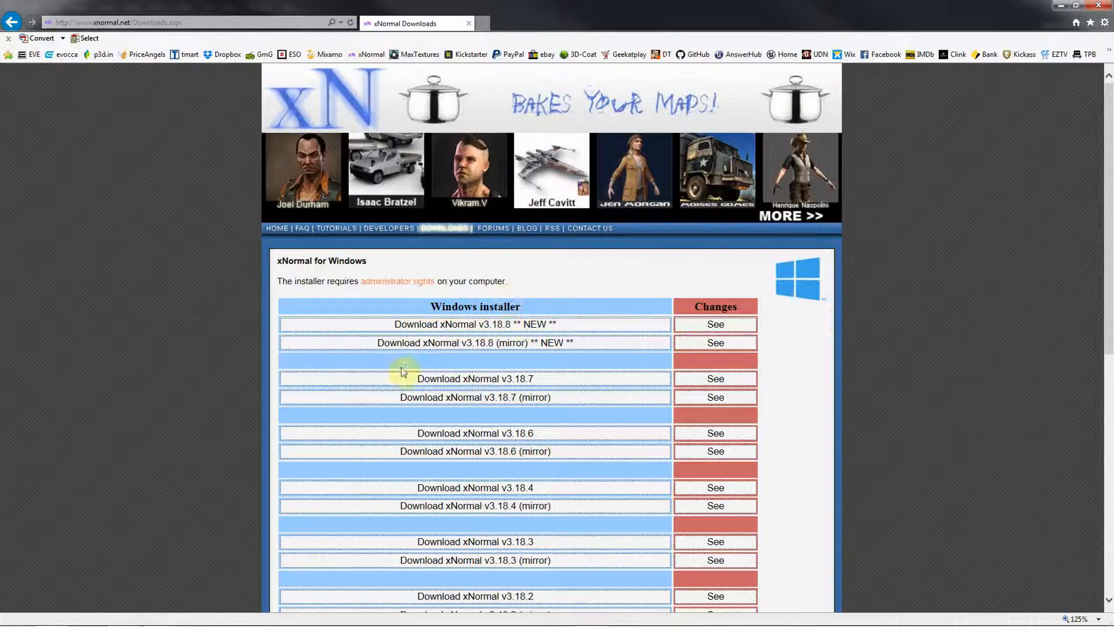
pyautogui.click(1061, 7)
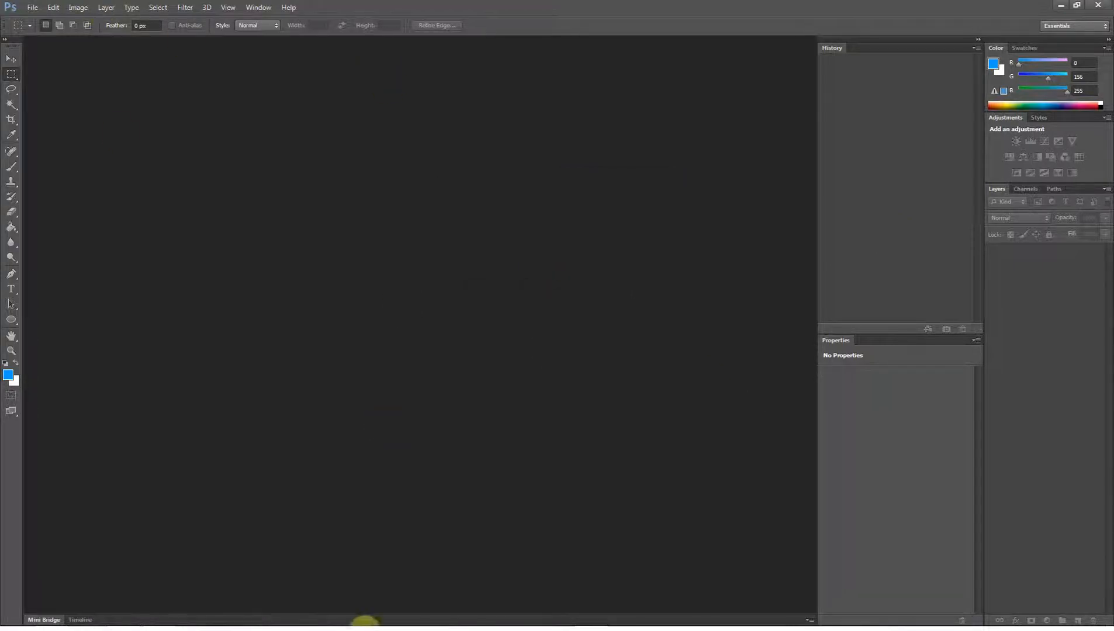
pyautogui.moveTo(365, 624)
pyautogui.click(135, 591)
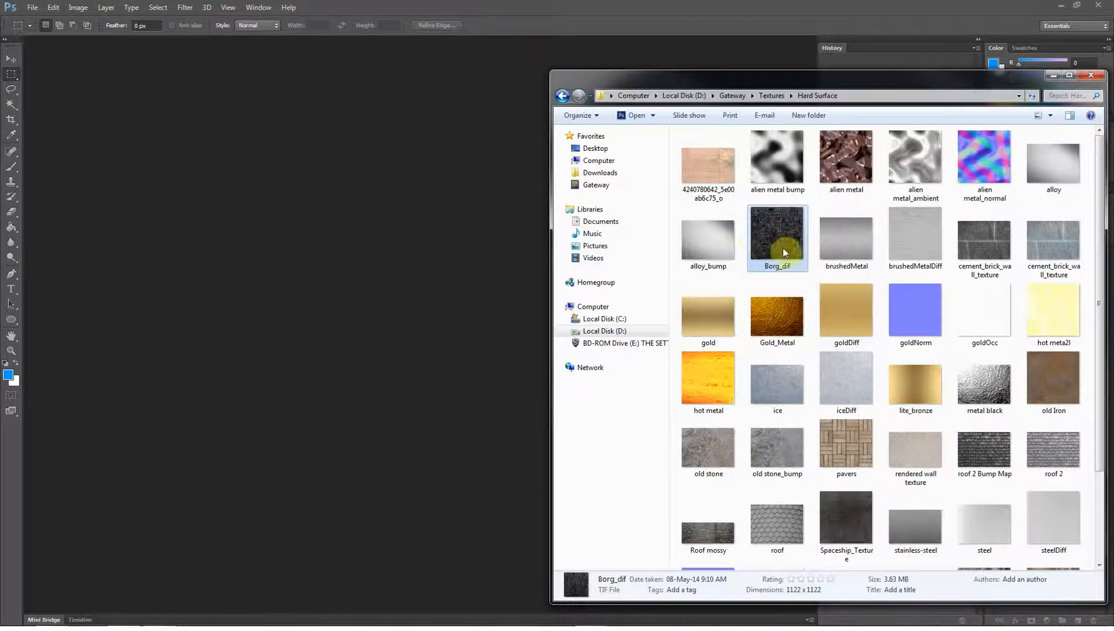
pyautogui.moveTo(780, 245); pyautogui.dragTo(359, 377)
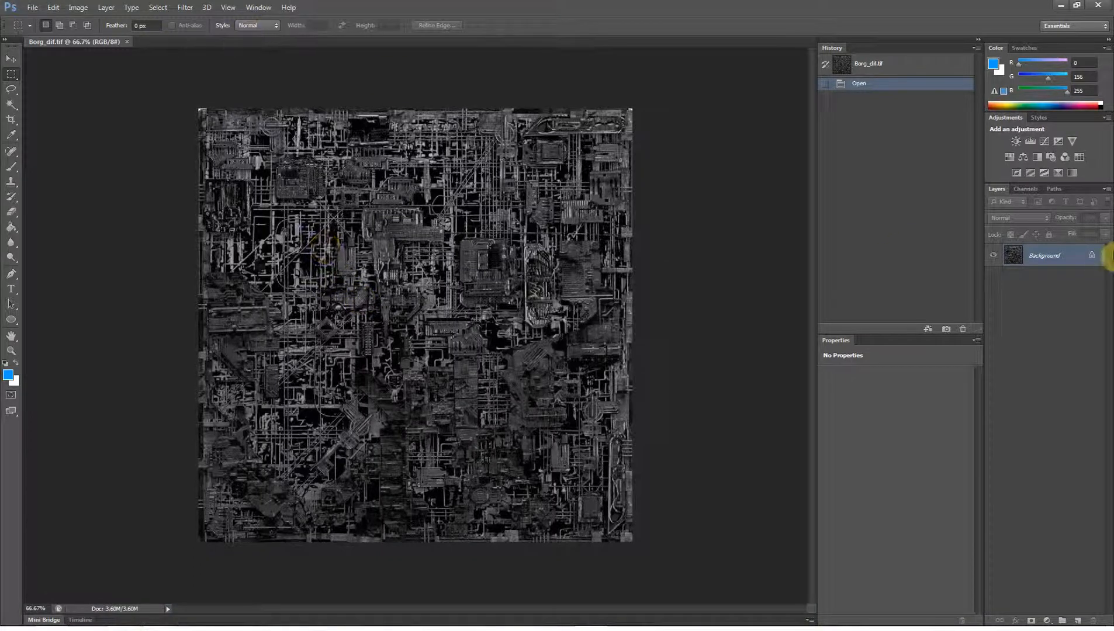
# - Start the xNormal Height2Normals filter on the Borg_dif texture
pyautogui.click(188, 7)
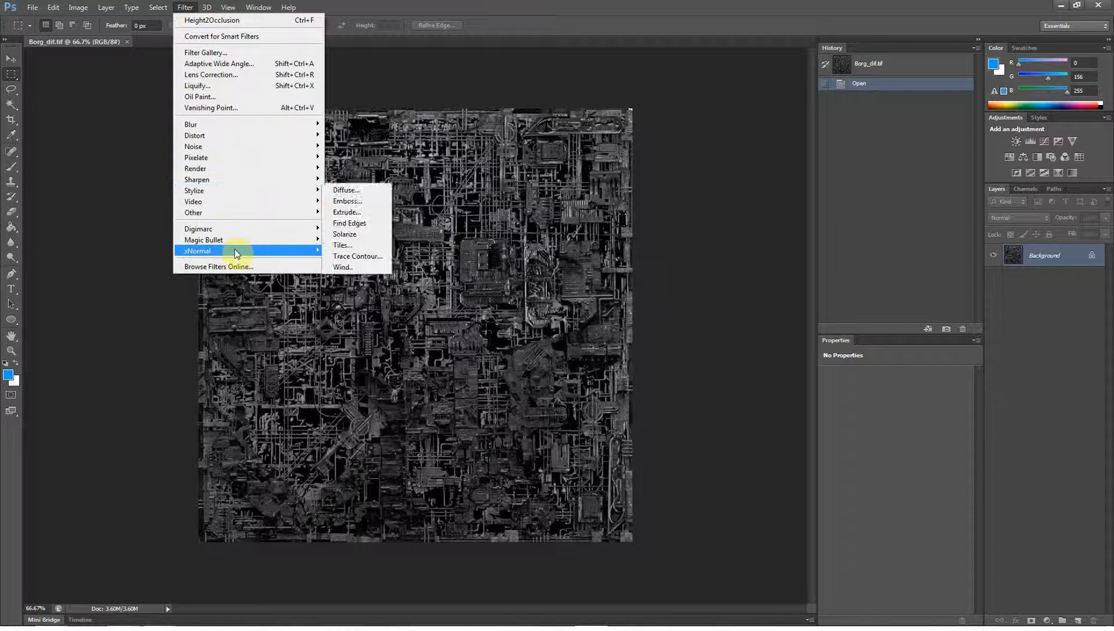
pyautogui.moveTo(234, 250)
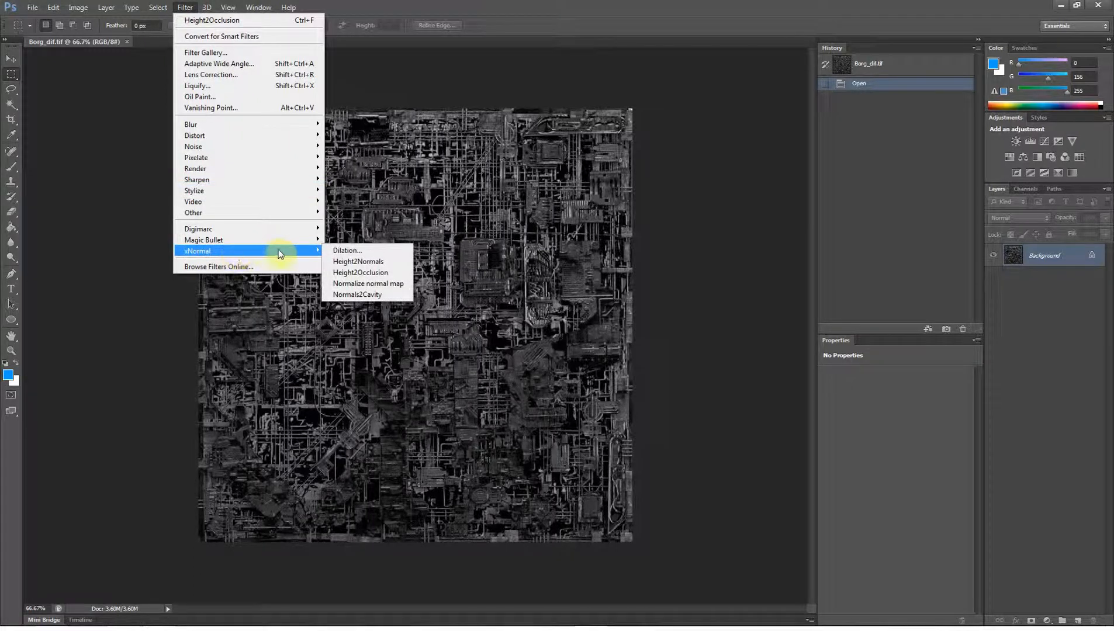
pyautogui.click(357, 265)
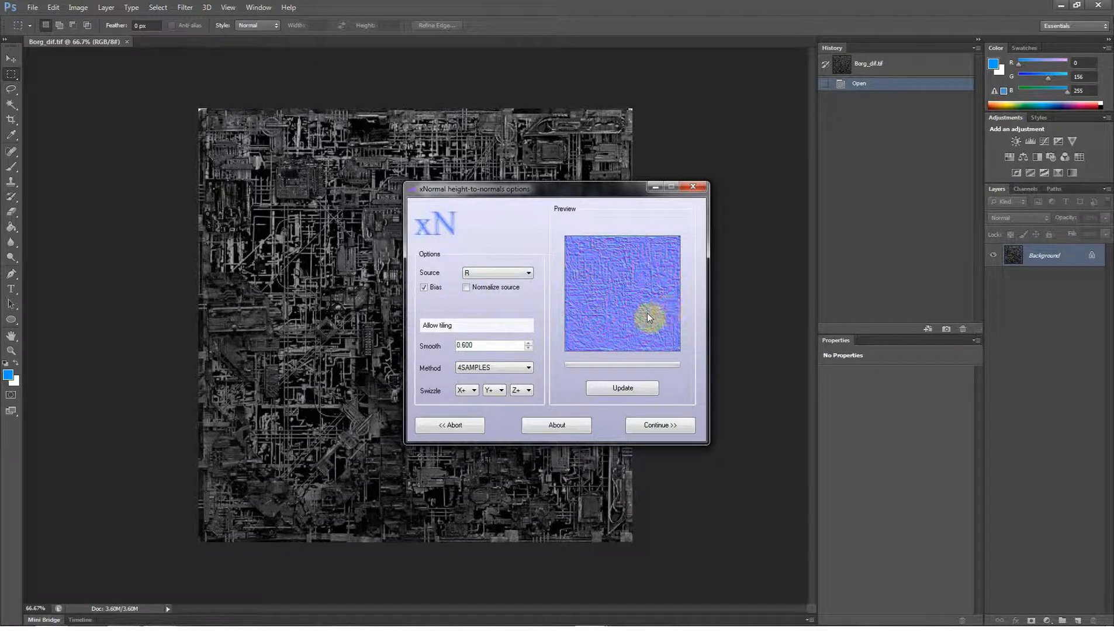
# - Preview the normal map with Smooth at 1.500 and again at 0.150
pyautogui.click(528, 343)
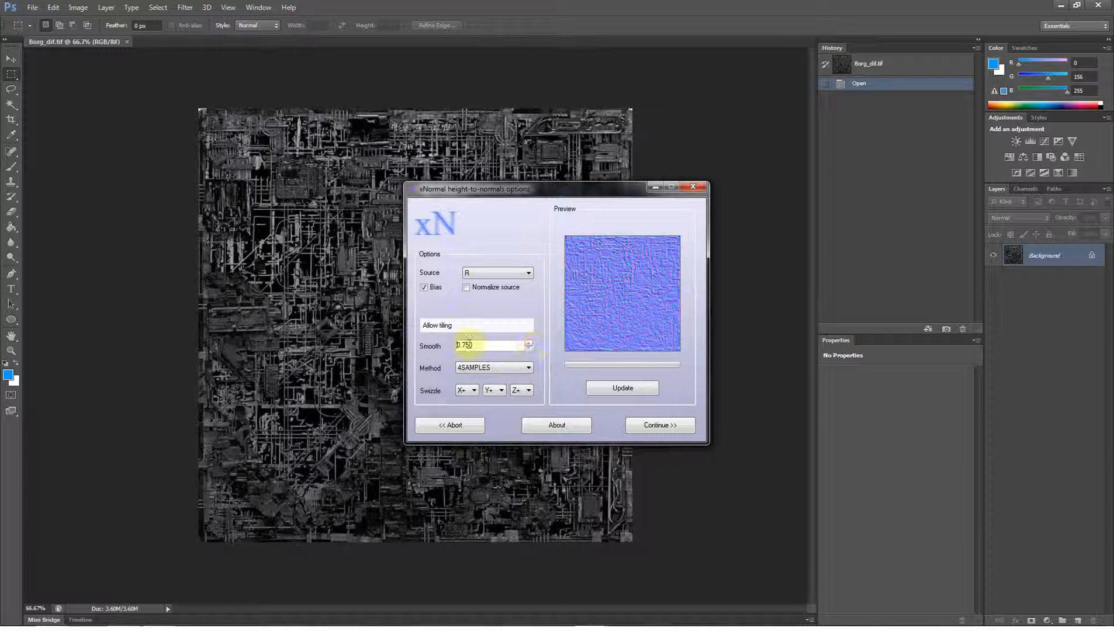
pyautogui.click(528, 343)
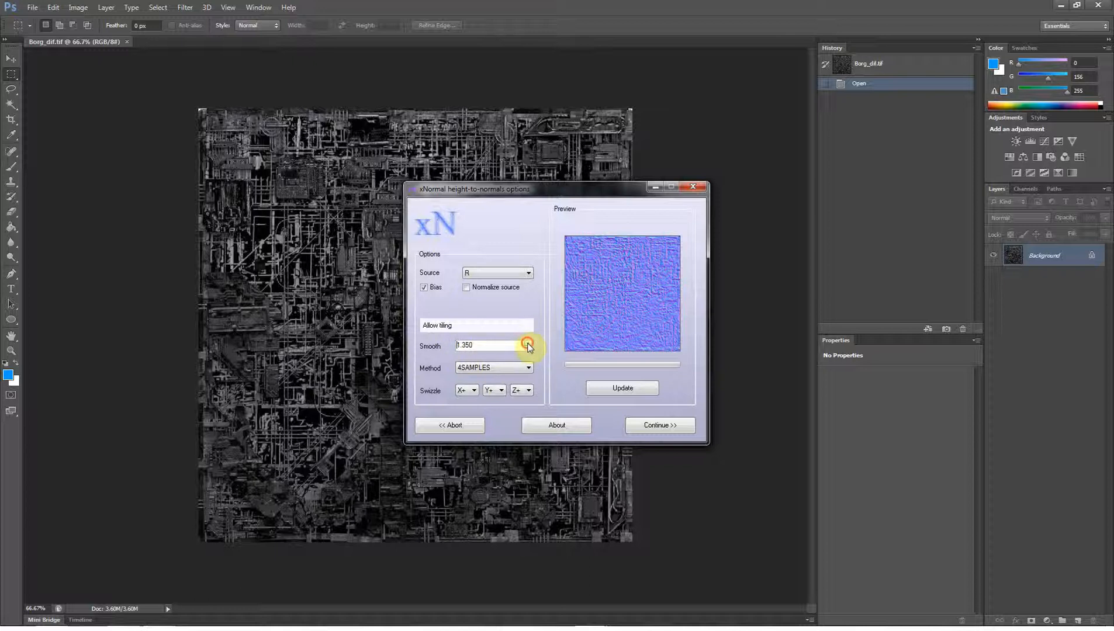
pyautogui.click(632, 390)
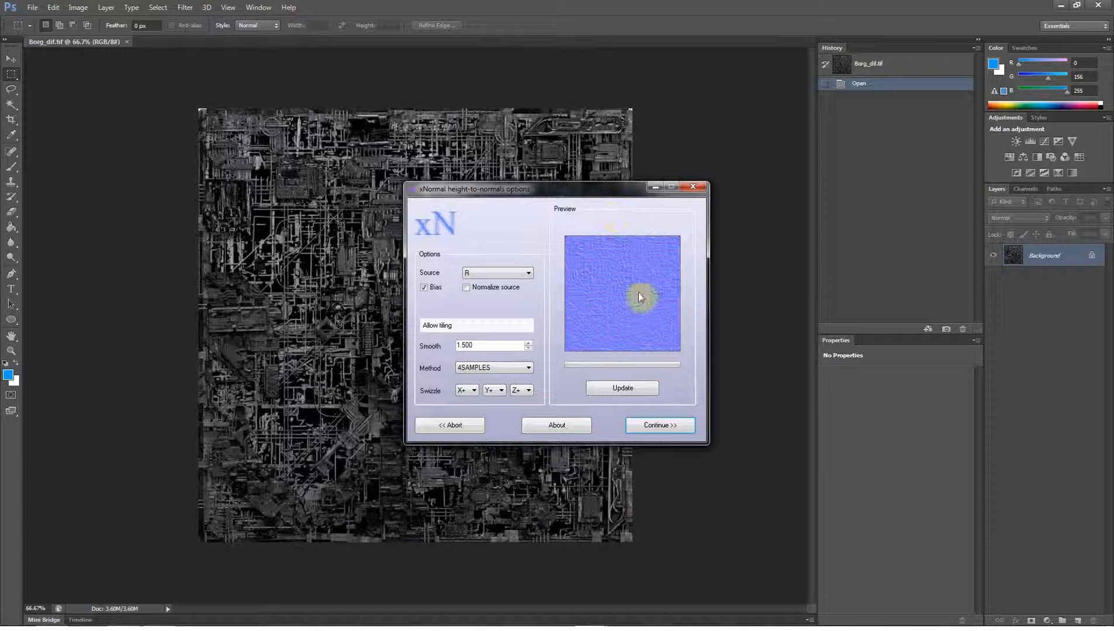
pyautogui.click(527, 349)
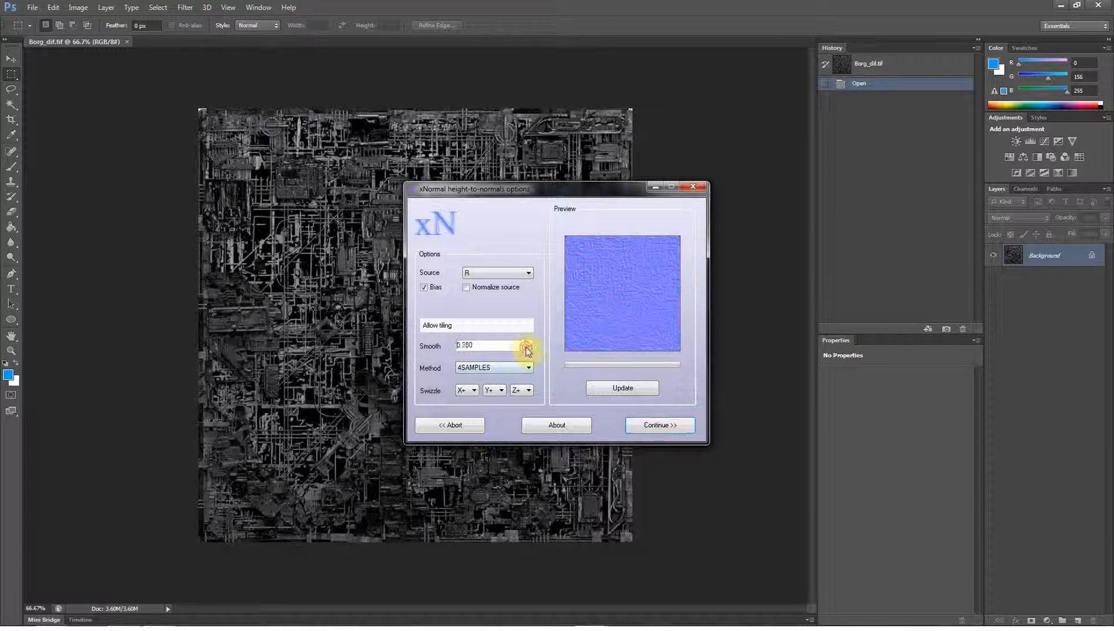
pyautogui.click(528, 349)
pyautogui.click(635, 390)
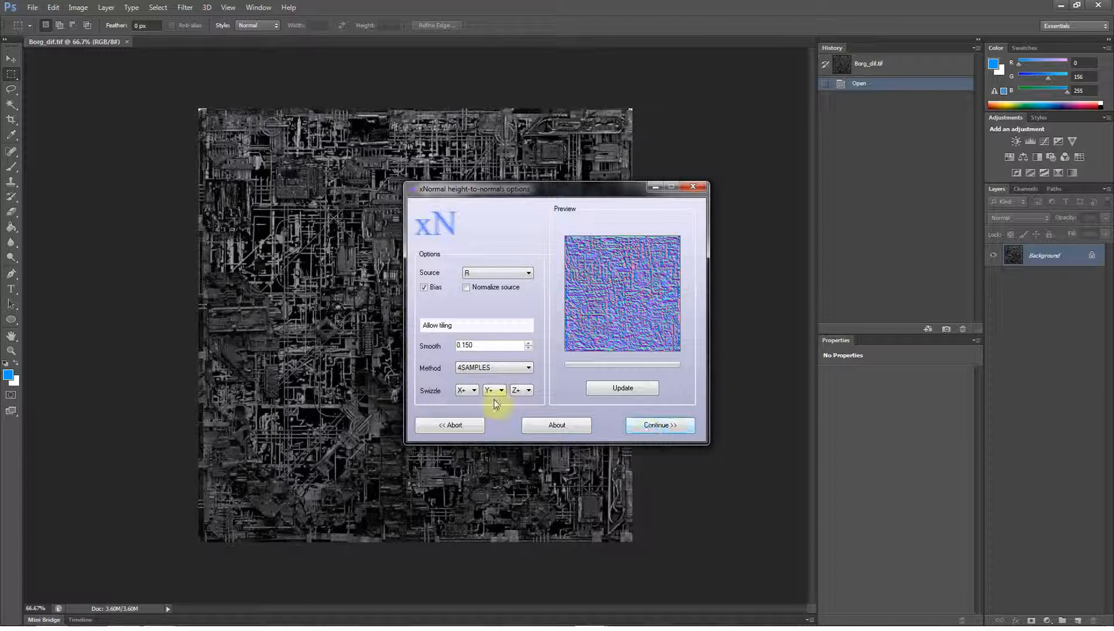
# - Set the normal map's Smooth value to 0.750 and refresh the preview
pyautogui.click(531, 347)
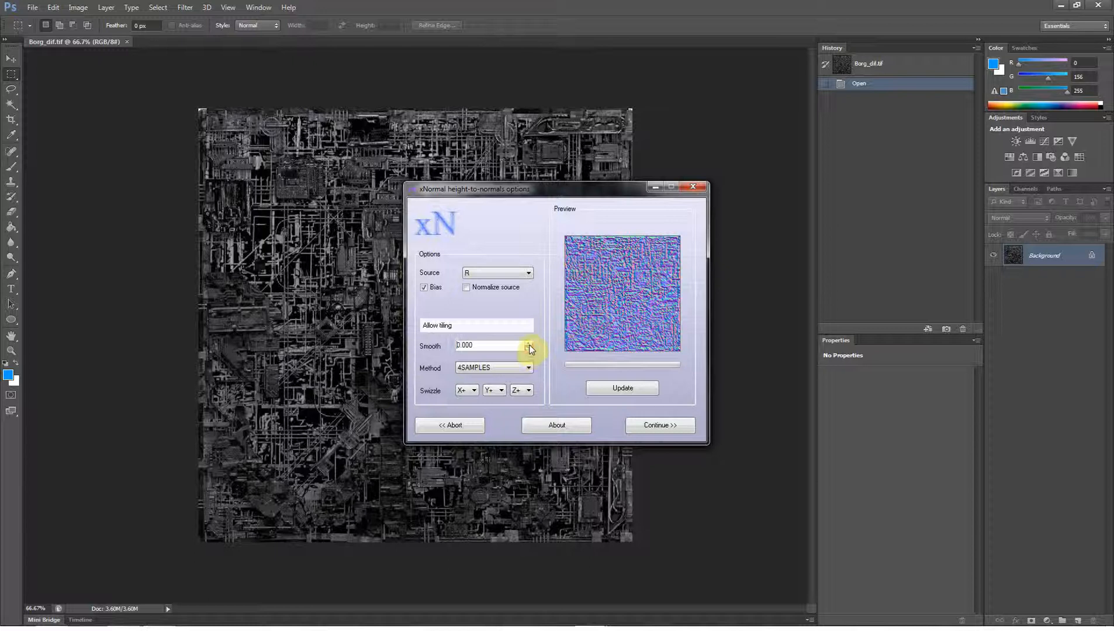
pyautogui.click(529, 344)
pyautogui.click(529, 344)
pyautogui.click(529, 349)
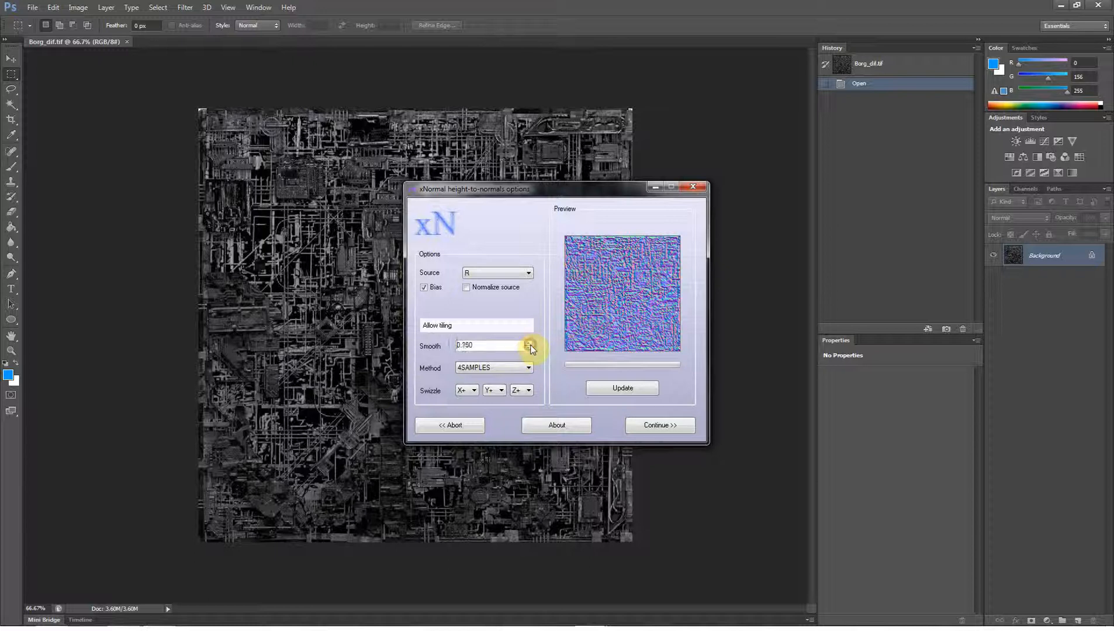
pyautogui.click(620, 389)
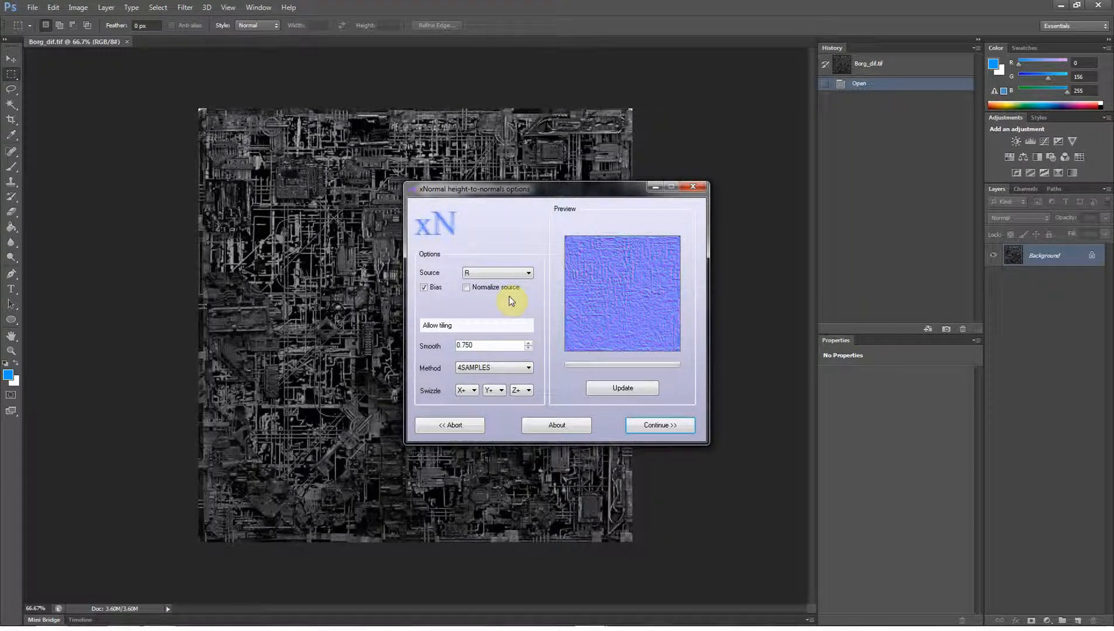
pyautogui.click(616, 391)
# - Choose X+ for the first Swizzle axis, generate the normal map and inspect it at 100%
pyautogui.click(464, 390)
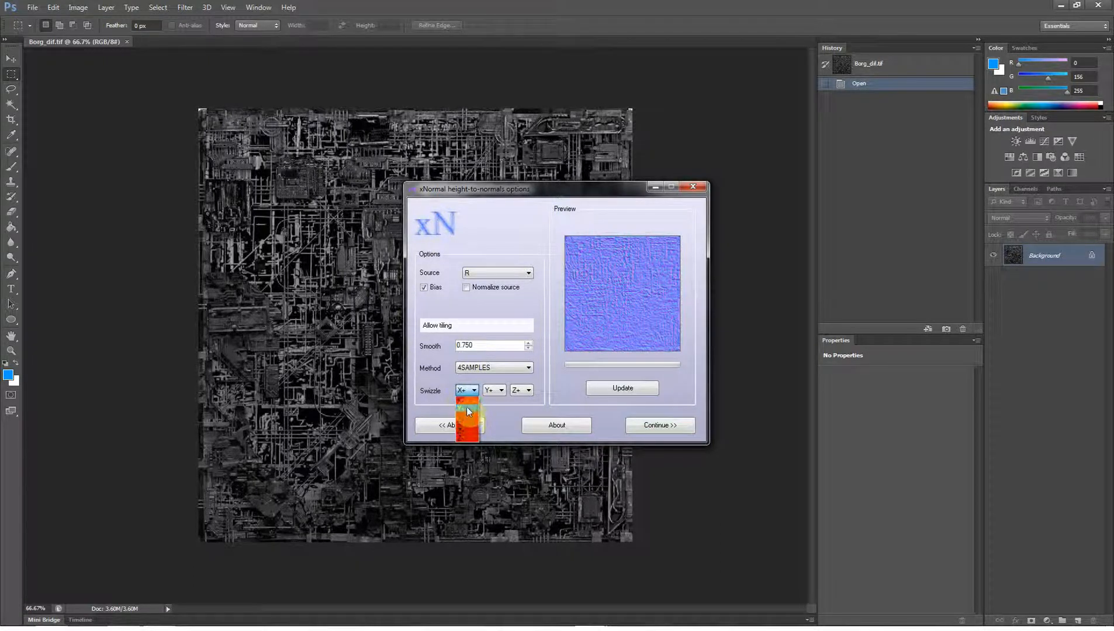
pyautogui.click(460, 399)
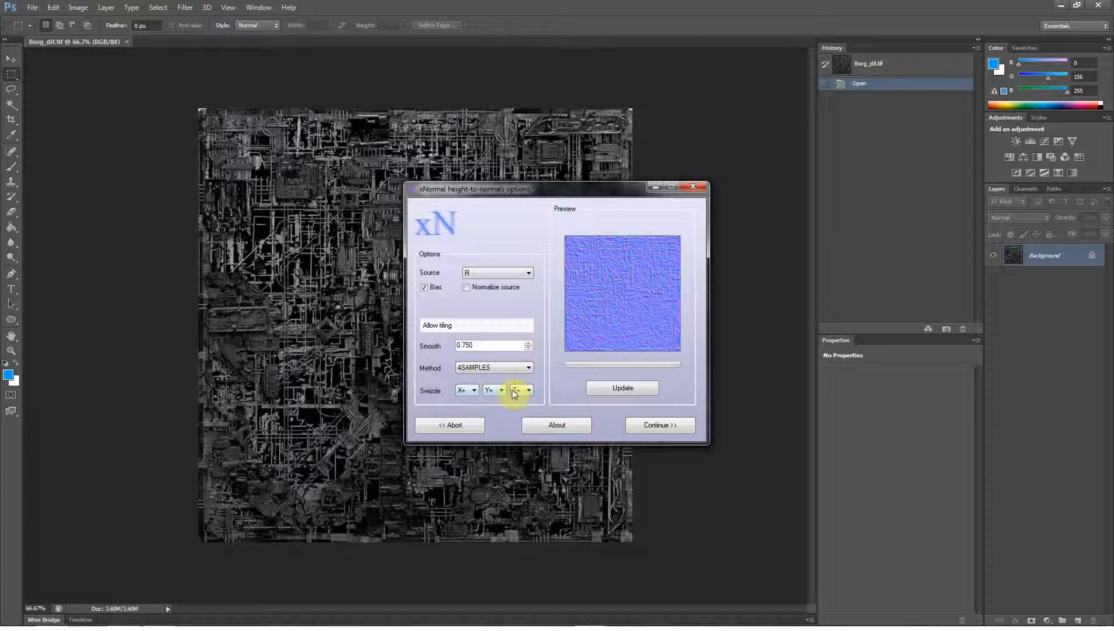
pyautogui.click(614, 390)
pyautogui.click(639, 427)
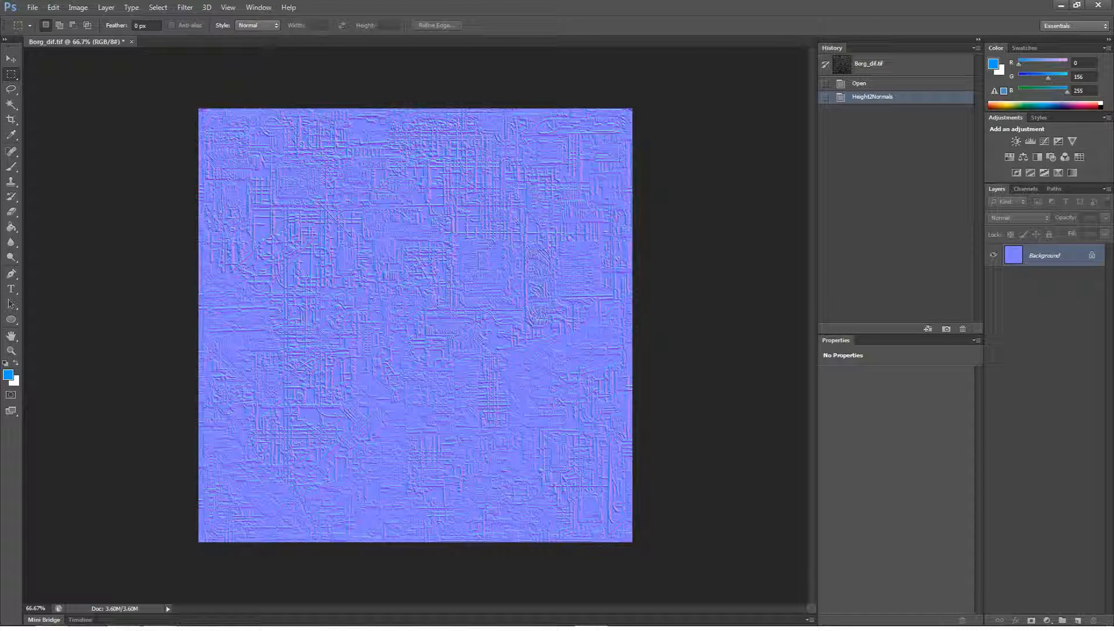
pyautogui.click(11, 350)
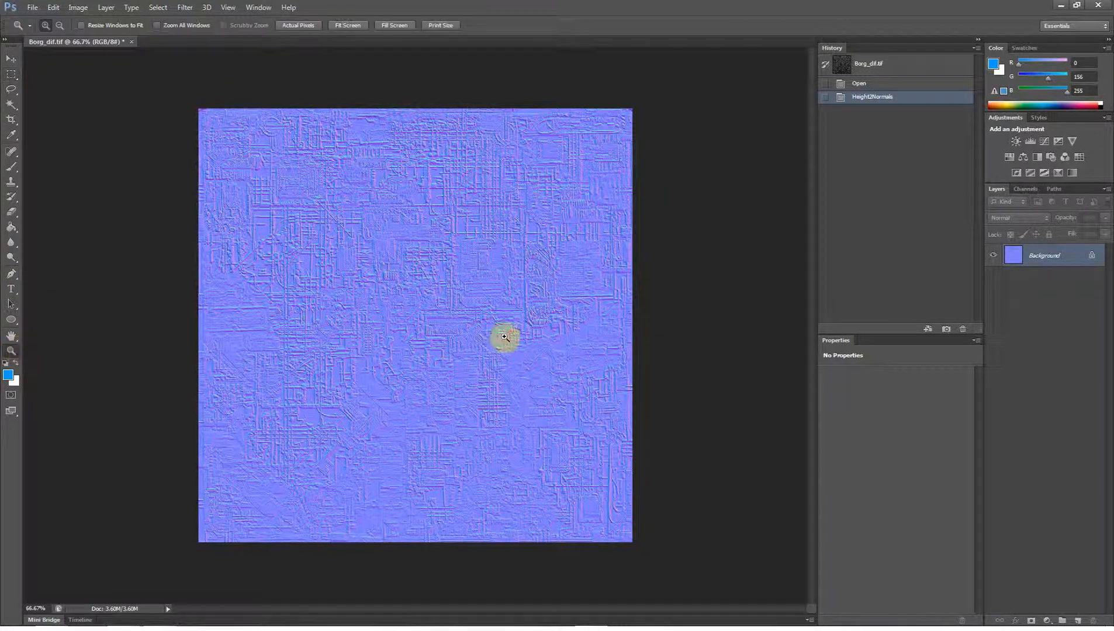
pyautogui.click(460, 339)
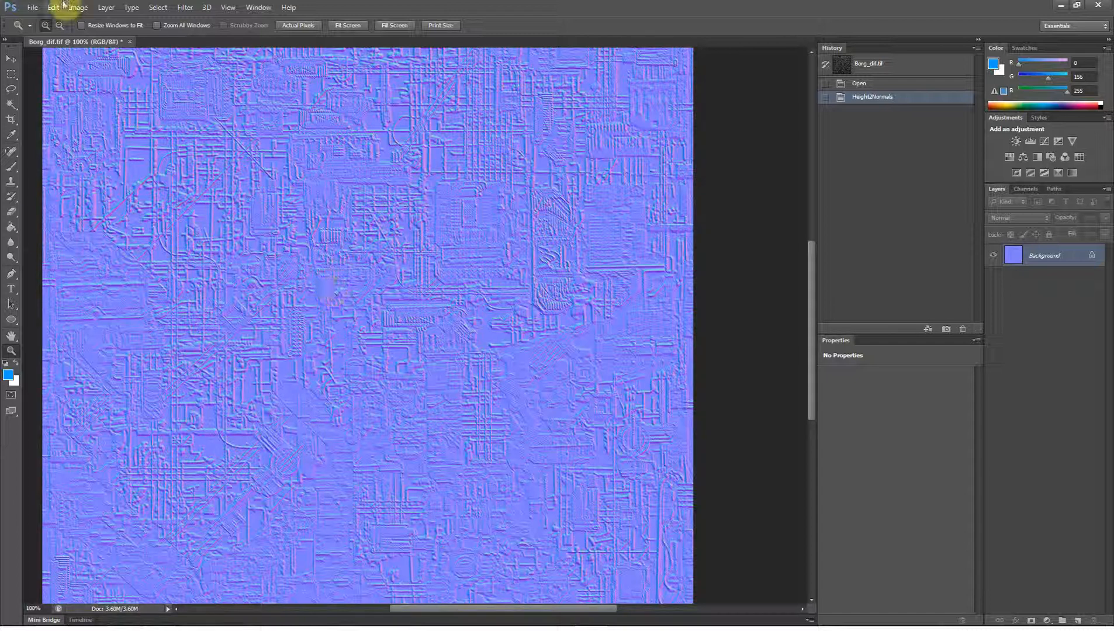
# - Save the normal map in the Hard Surface folder as Borg_Norm in PNG format
pyautogui.click(30, 7)
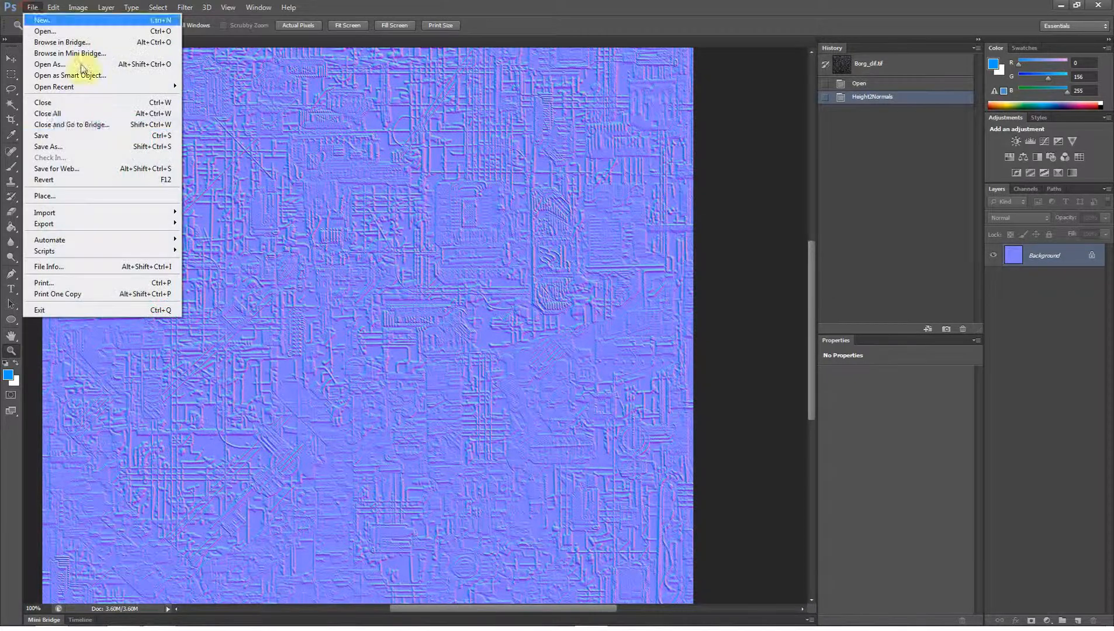
pyautogui.click(107, 152)
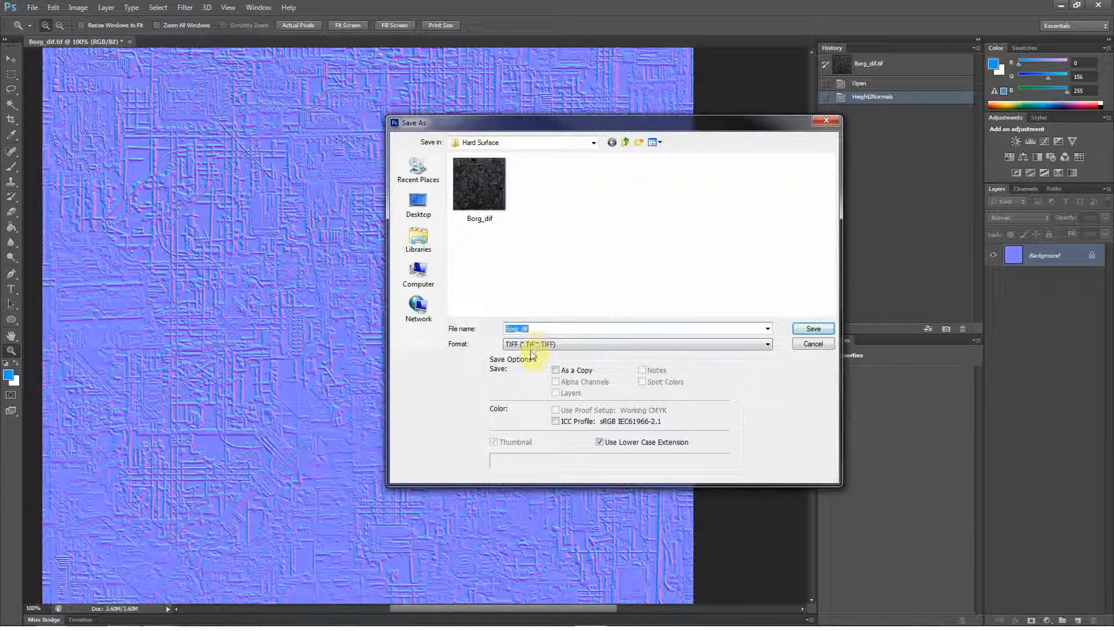
pyautogui.click(535, 329)
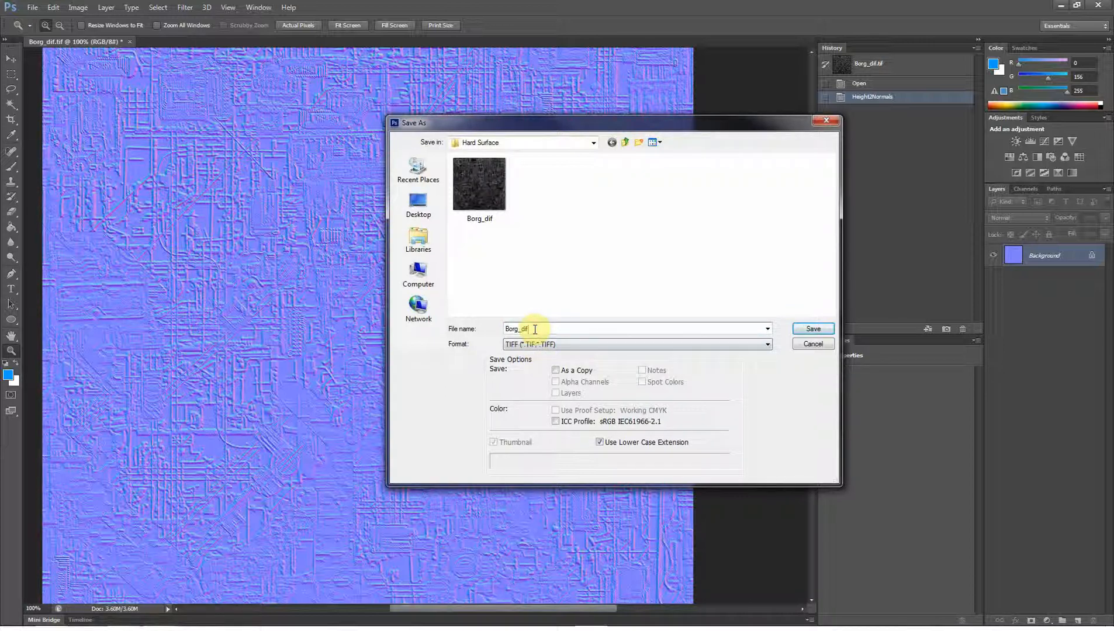
pyautogui.press('BackSpace')
pyautogui.press('BackSpace')
pyautogui.press('BackSpace')
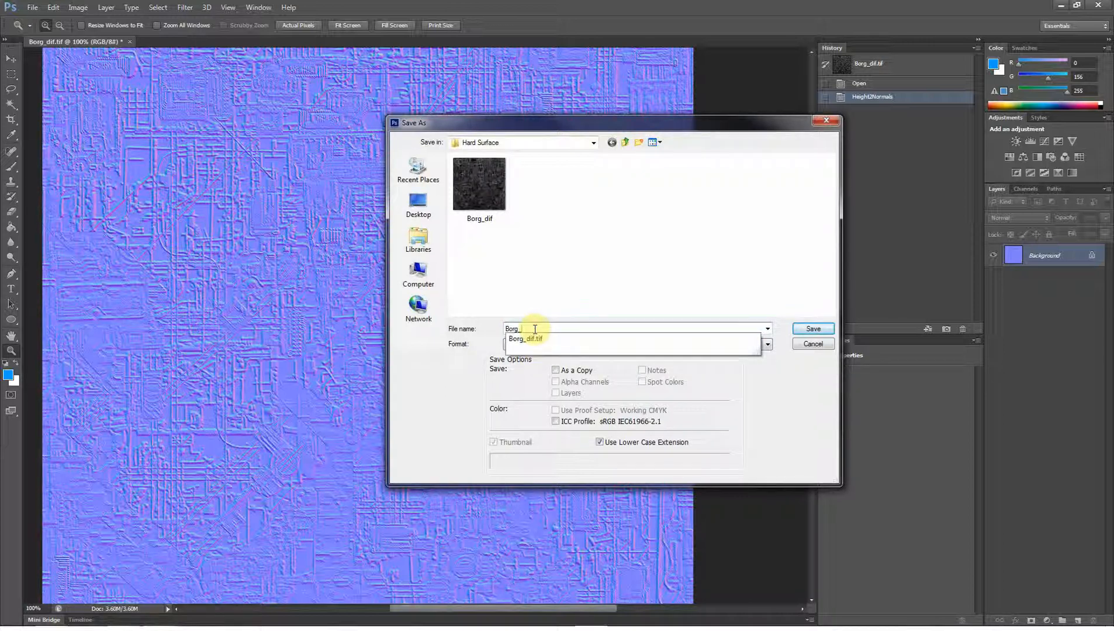
pyautogui.write('Nor')
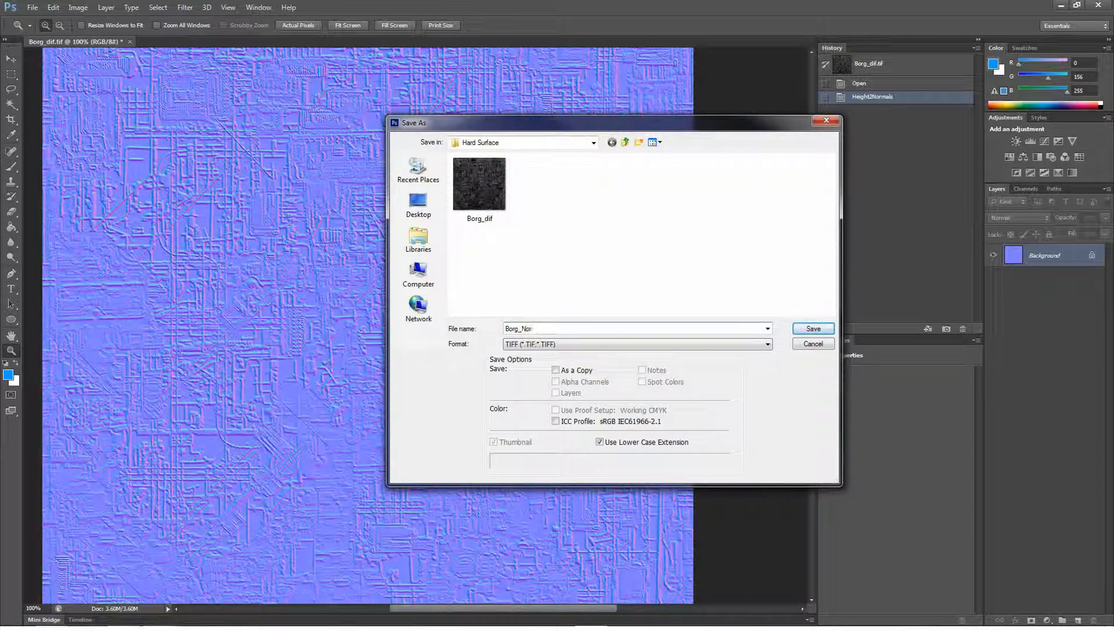
pyautogui.write('m')
pyautogui.click(549, 346)
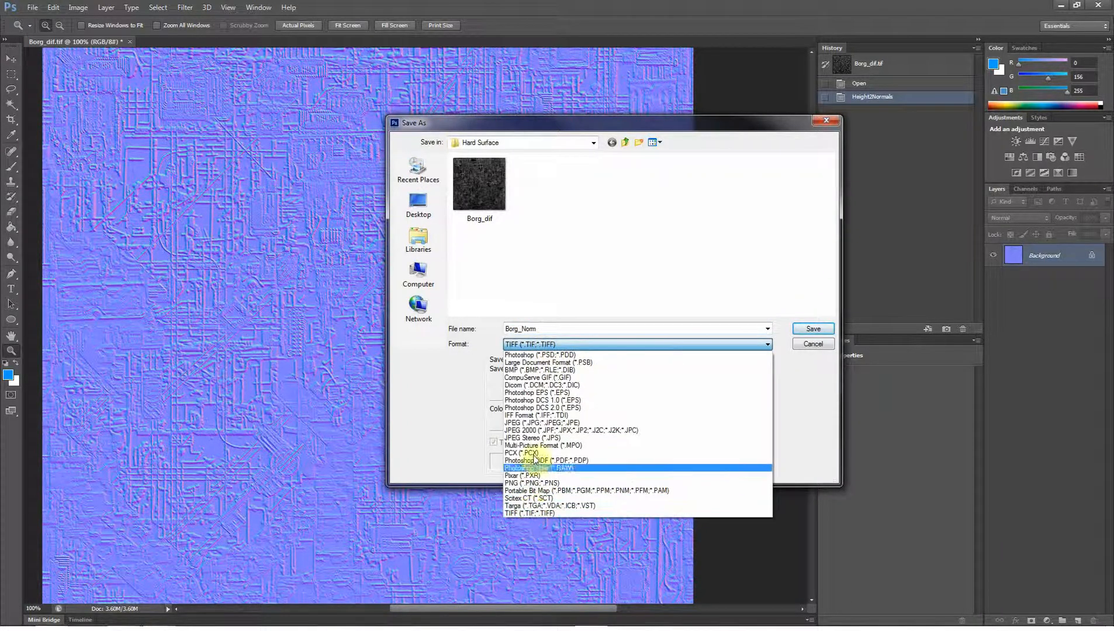
pyautogui.click(560, 483)
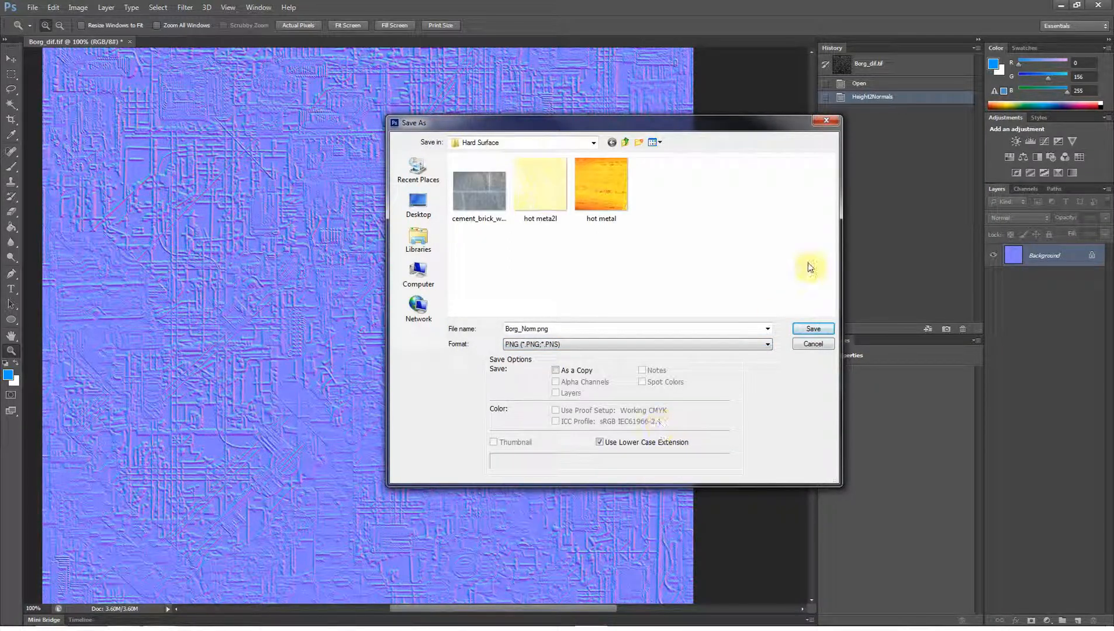
pyautogui.click(811, 330)
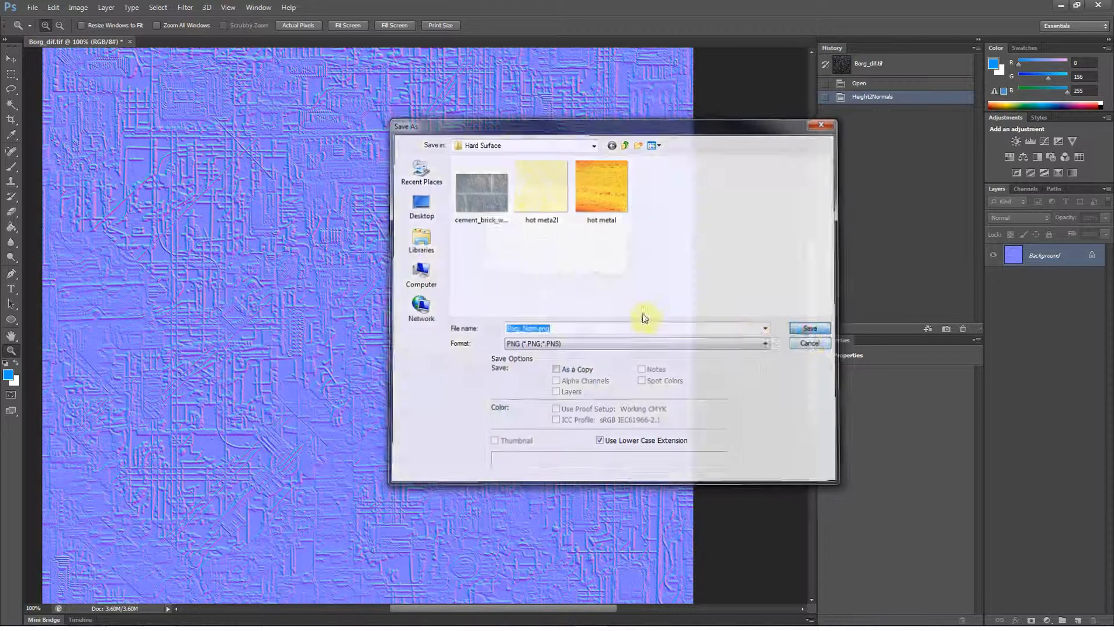
pyautogui.click(578, 200)
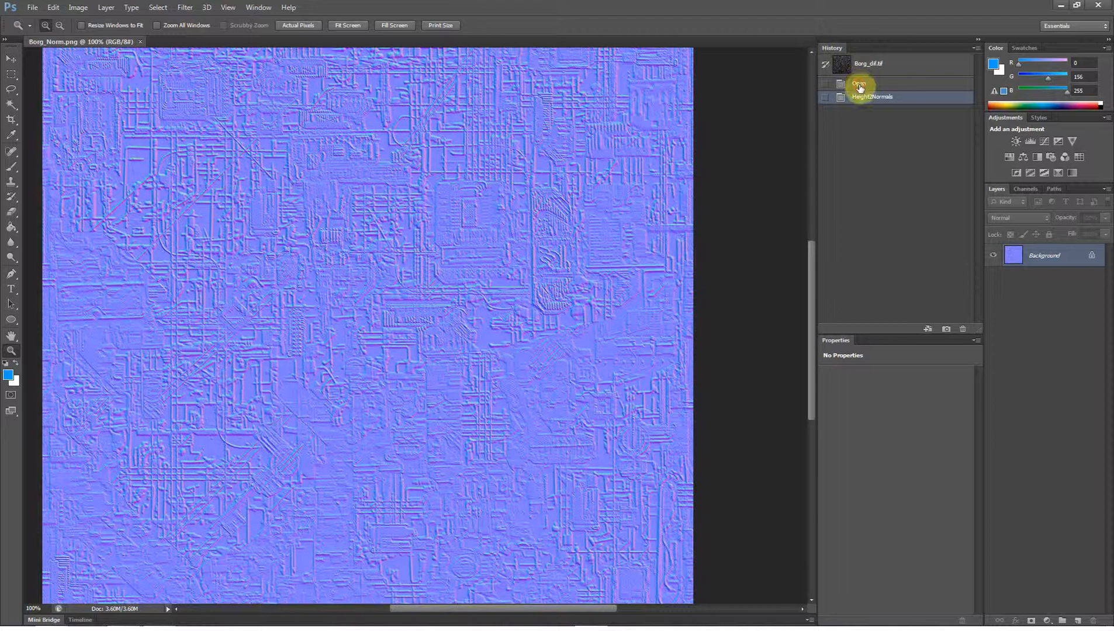
# - Return the image to its original opened state and start the xNormal Height2Occlusion filter on it
pyautogui.click(859, 84)
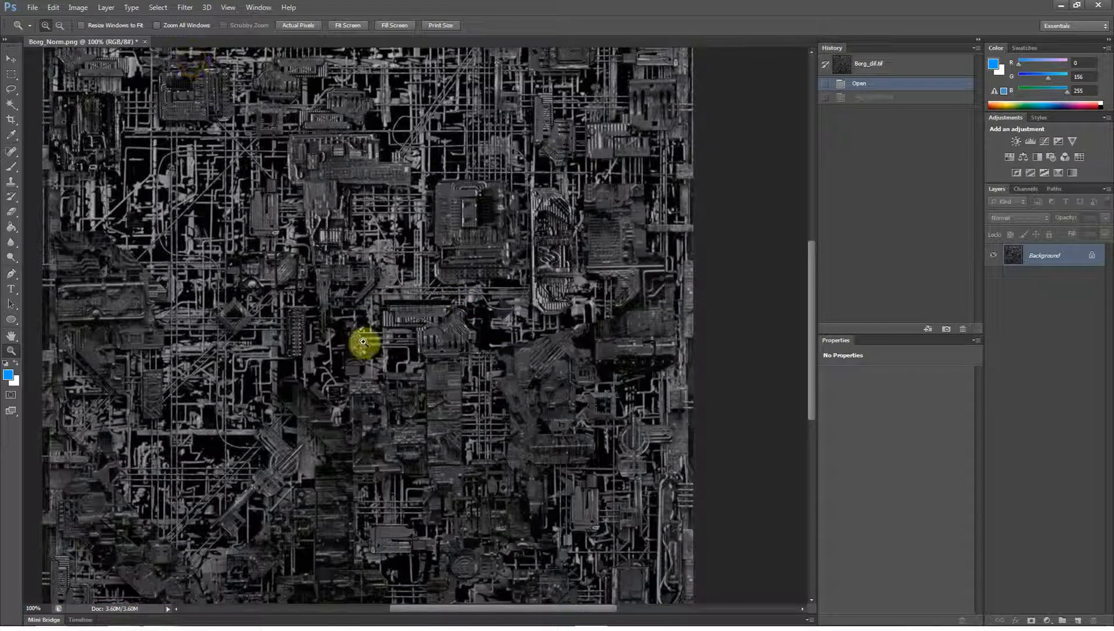
pyautogui.click(186, 7)
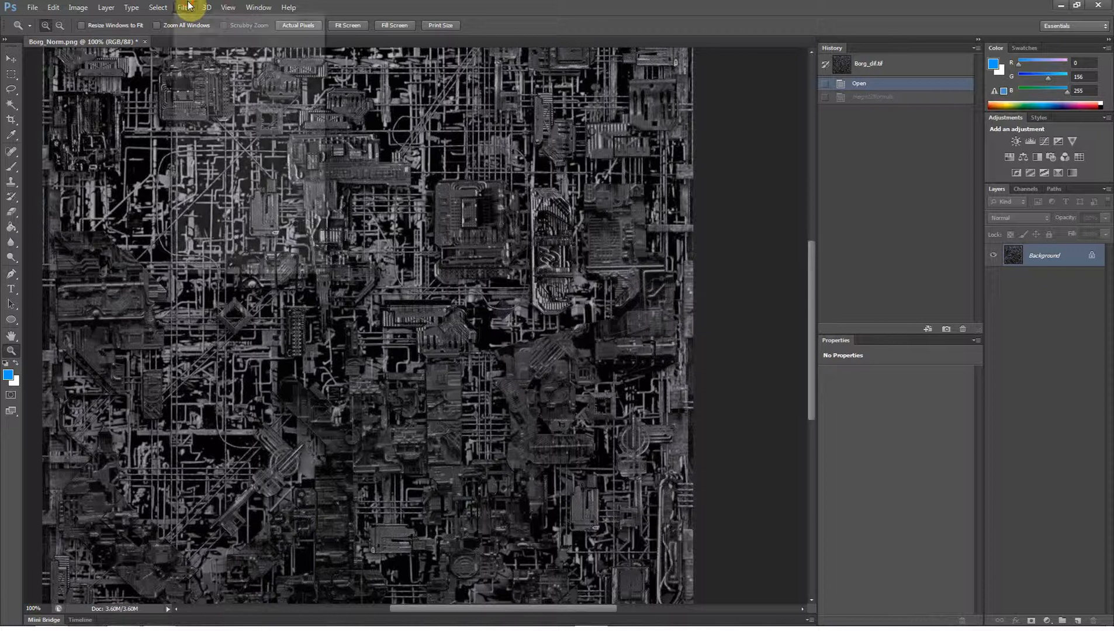
pyautogui.moveTo(286, 250)
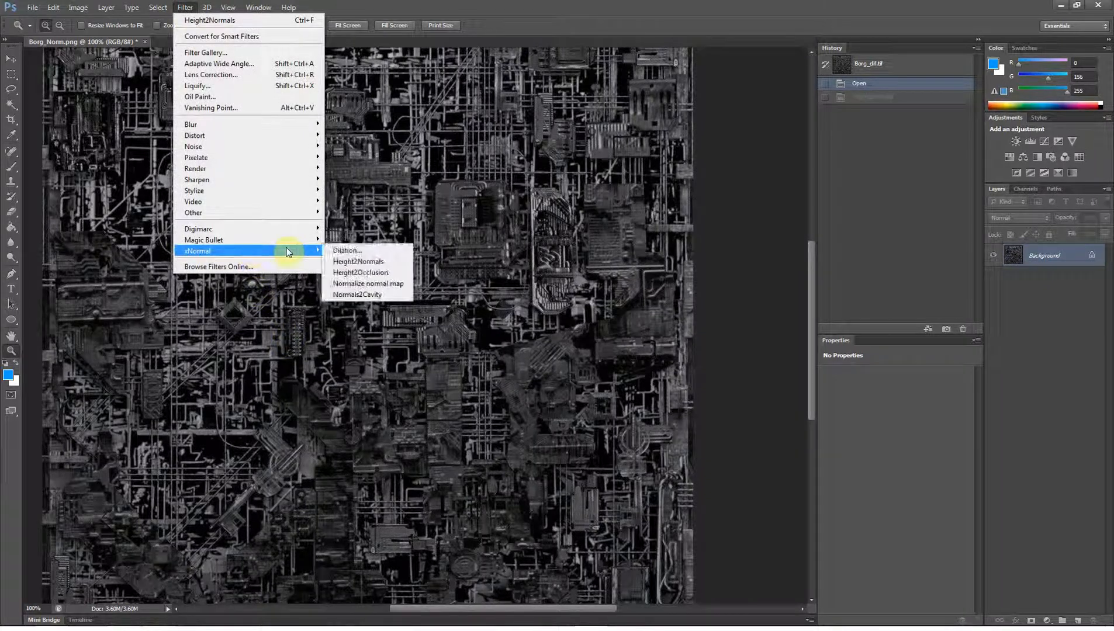
pyautogui.click(367, 273)
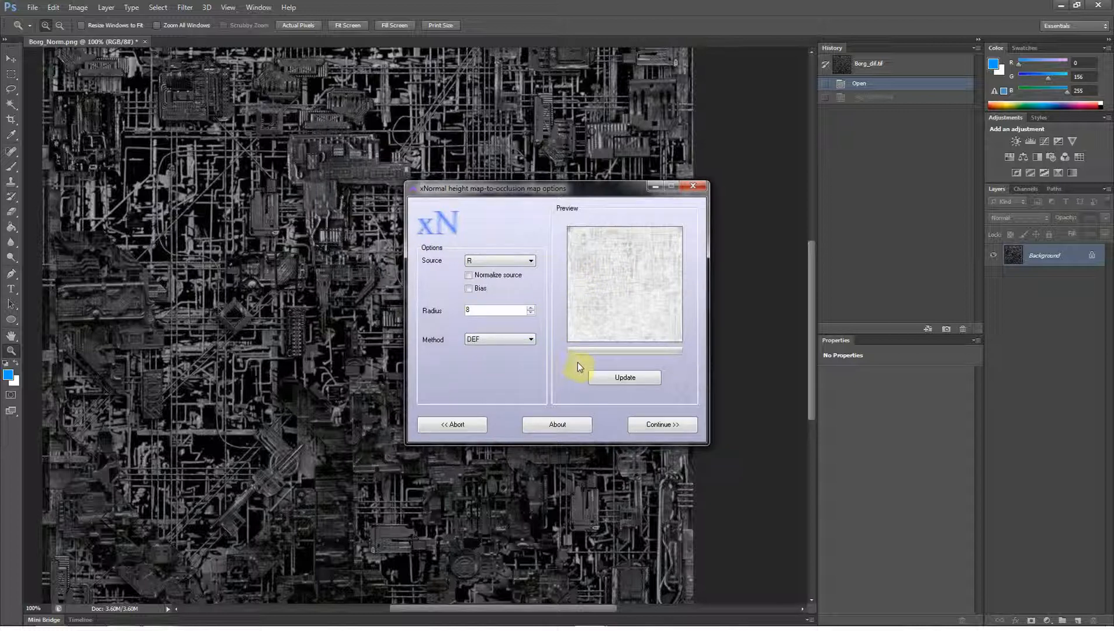
# - Lower the occlusion filter's Radius to 1 and refresh the preview
pyautogui.click(531, 316)
pyautogui.click(531, 315)
pyautogui.click(530, 316)
pyautogui.click(611, 380)
pyautogui.click(531, 316)
pyautogui.click(530, 316)
pyautogui.click(613, 380)
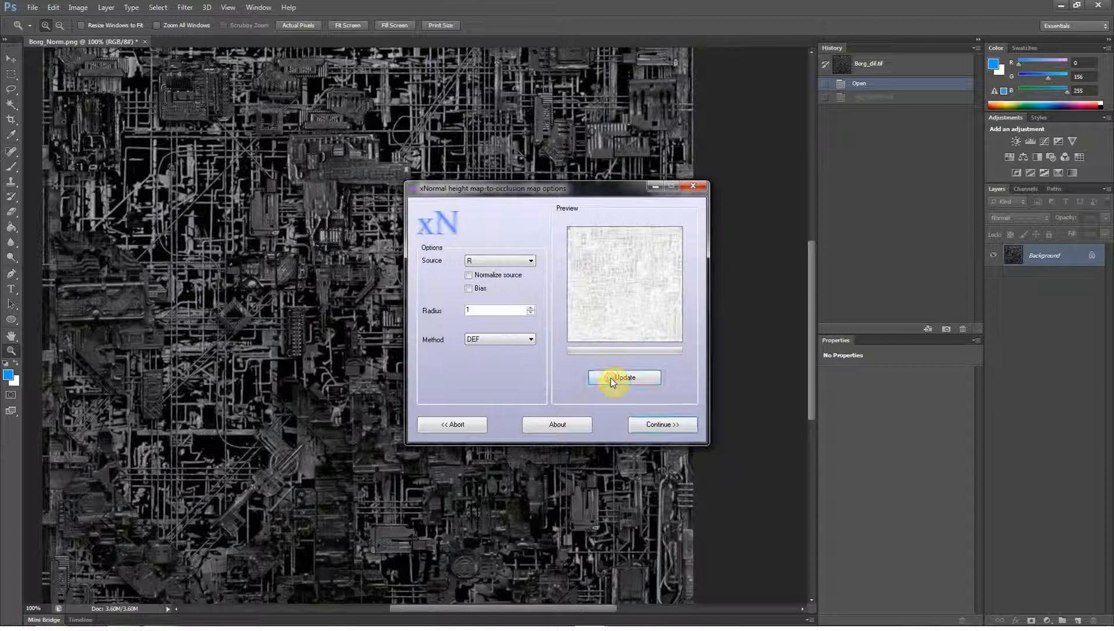
# - Set the occlusion Radius to 4, refresh the preview and generate the occlusion map
pyautogui.click(531, 314)
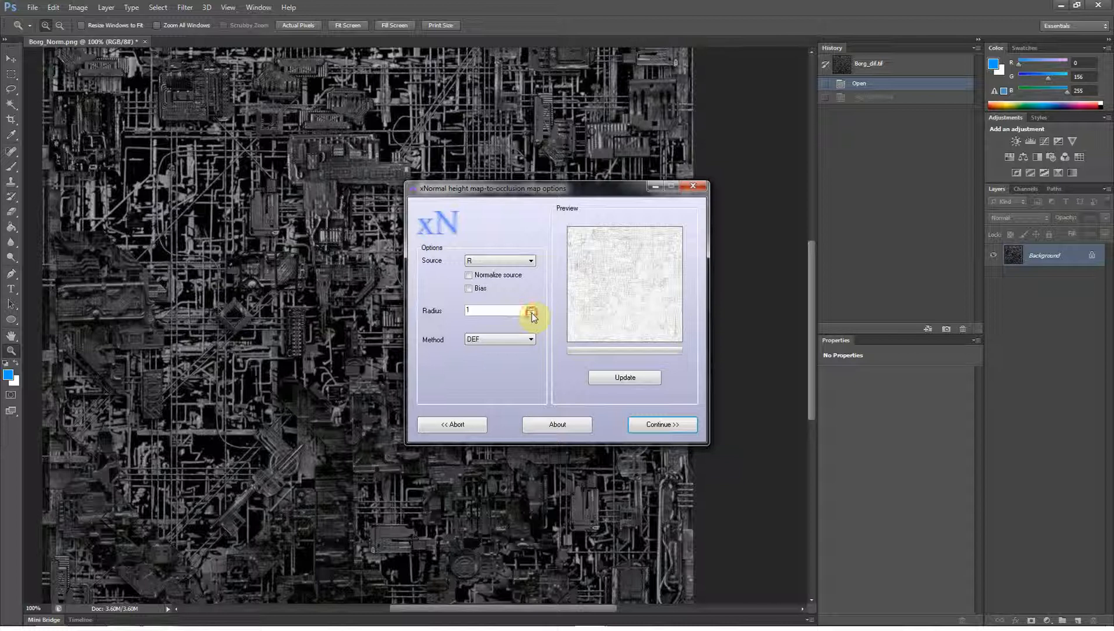
pyautogui.click(531, 316)
pyautogui.click(530, 307)
pyautogui.click(616, 381)
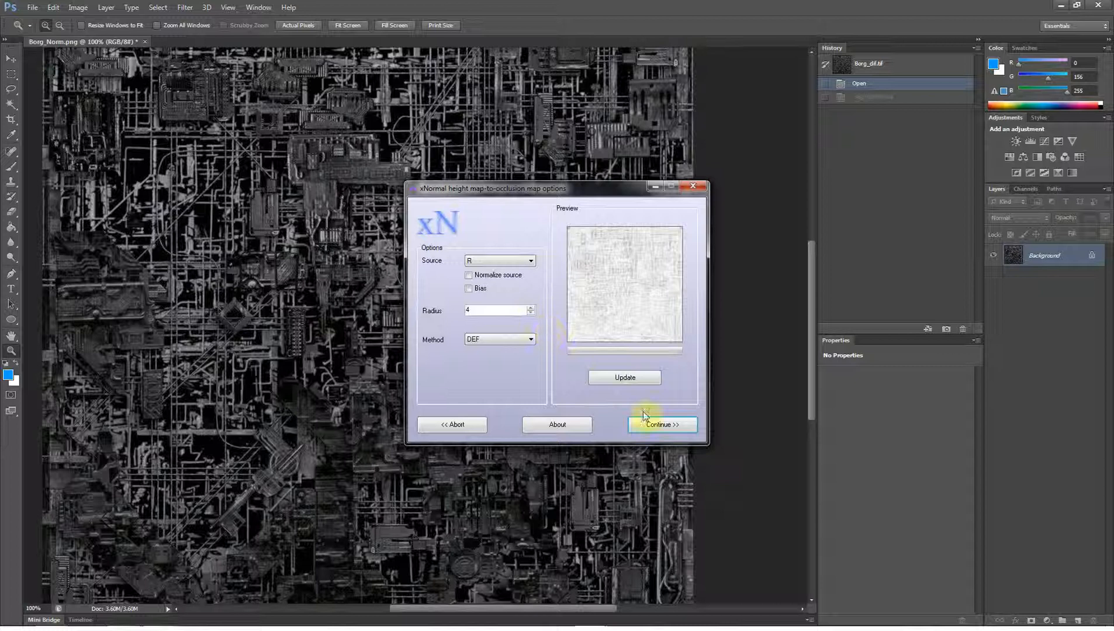
pyautogui.click(648, 433)
pyautogui.click(605, 383)
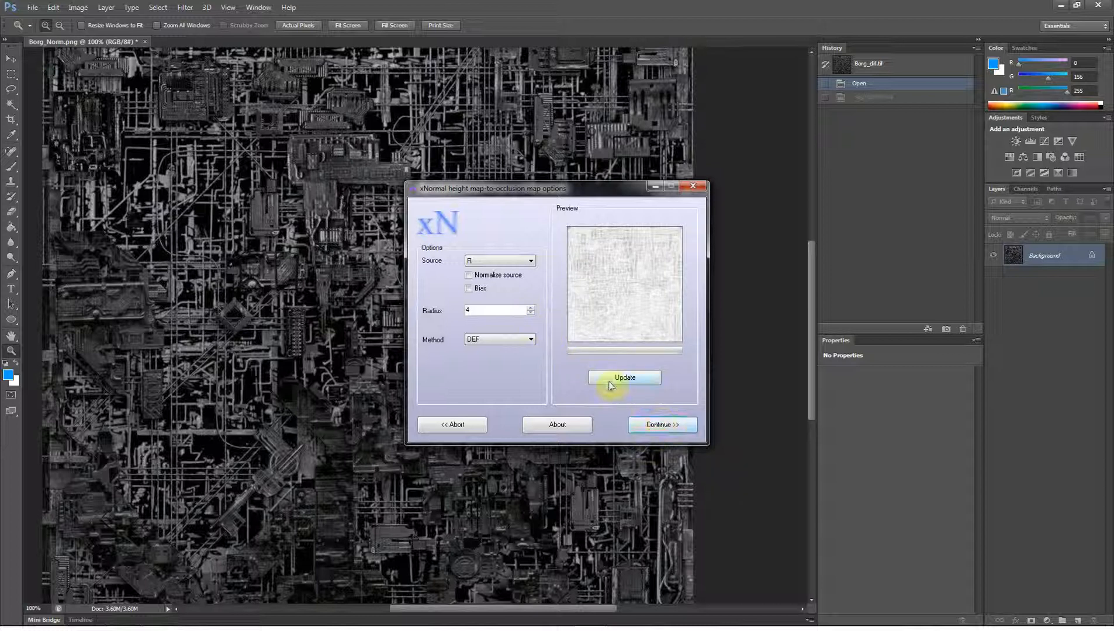
pyautogui.click(652, 426)
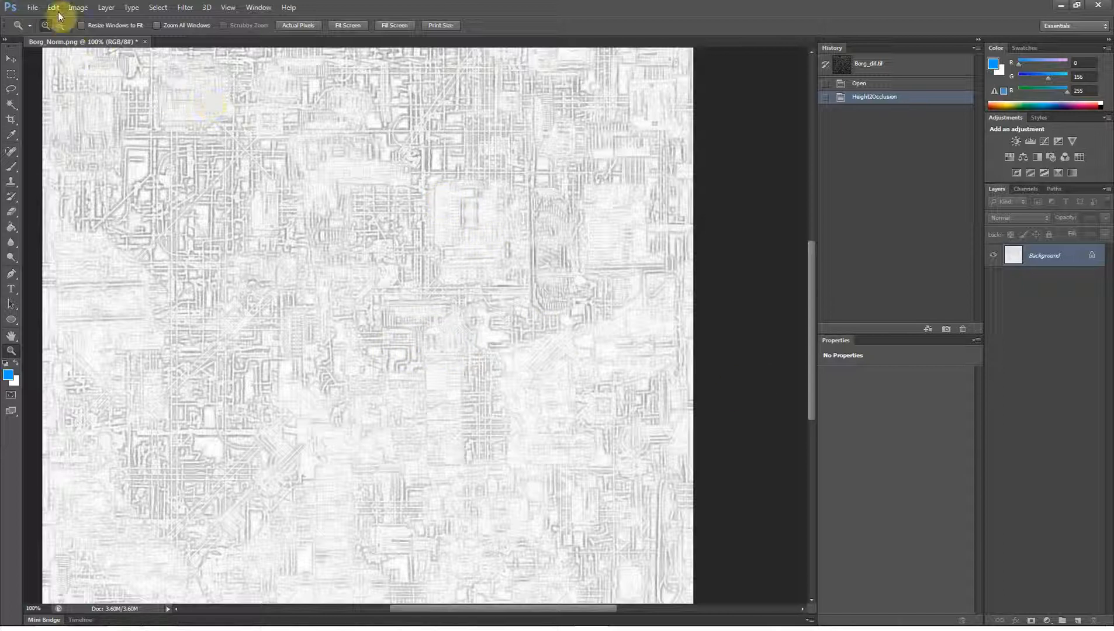
# - Save the occlusion map in the Hard Surface folder as Borg_Occ in PNG format with the Smallest / Slow compression
pyautogui.click(38, 8)
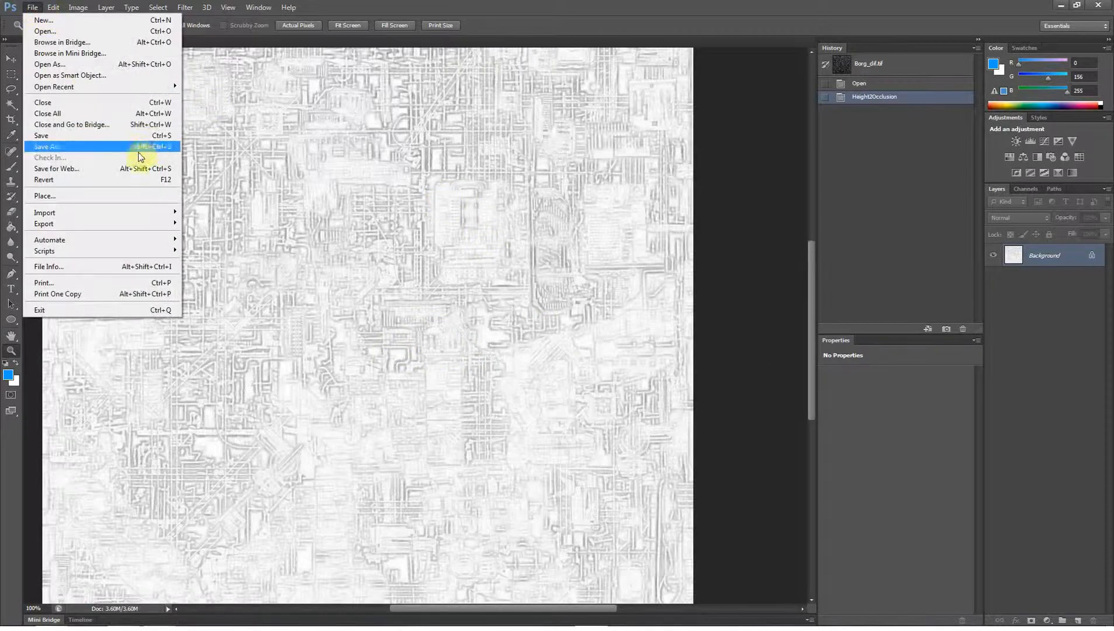
pyautogui.click(125, 147)
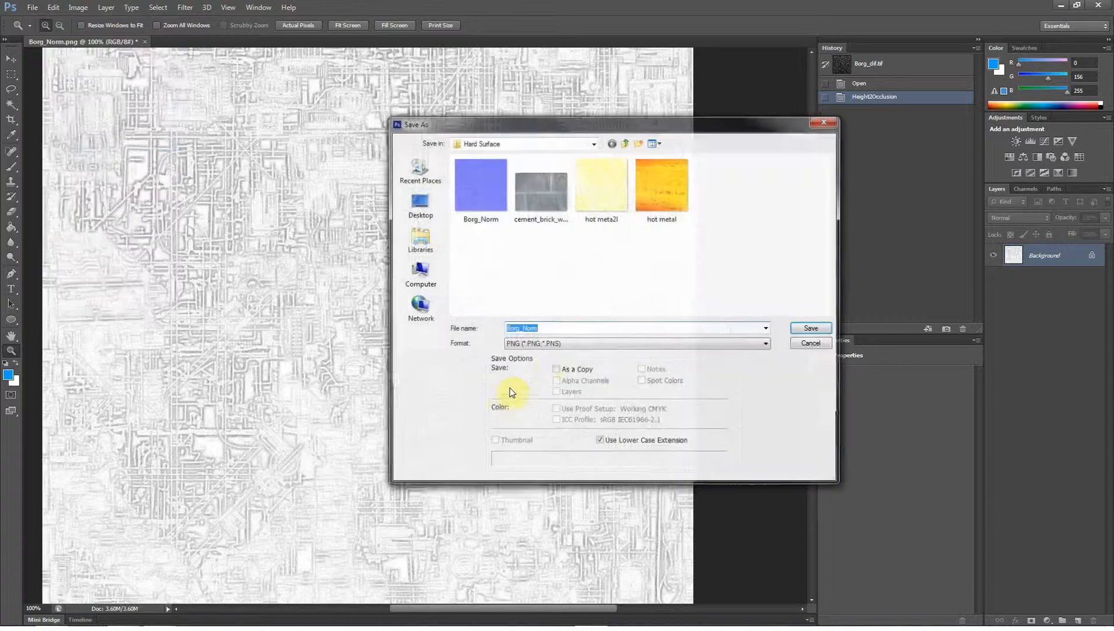
pyautogui.click(551, 331)
pyautogui.press('BackSpace')
pyautogui.press('BackSpace')
pyautogui.press('BackSpace')
pyautogui.press('BackSpace')
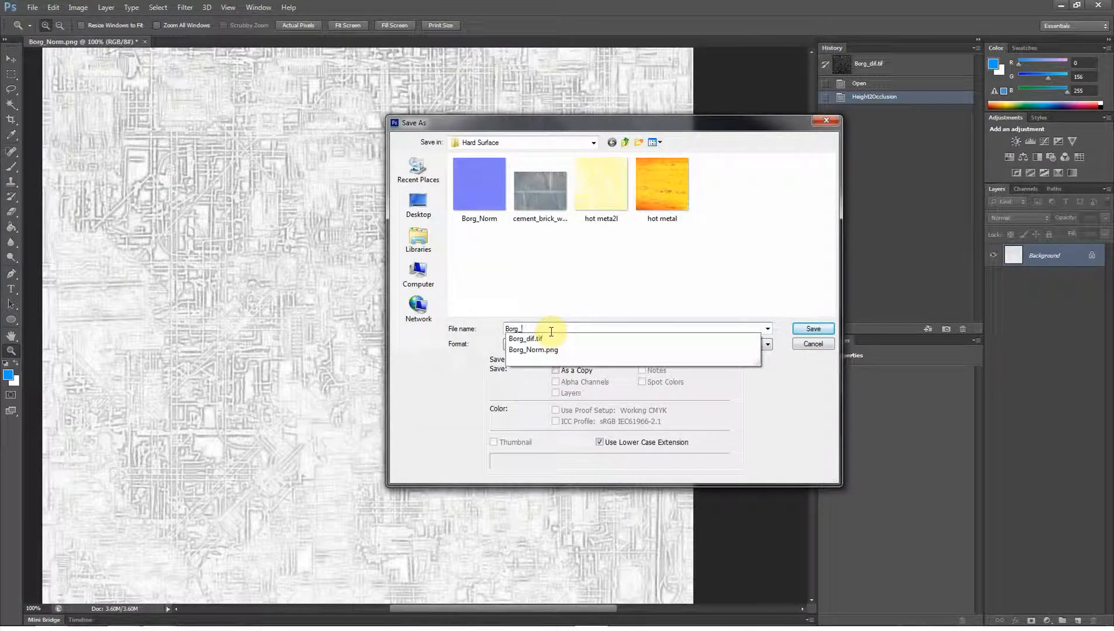
pyautogui.write('O')
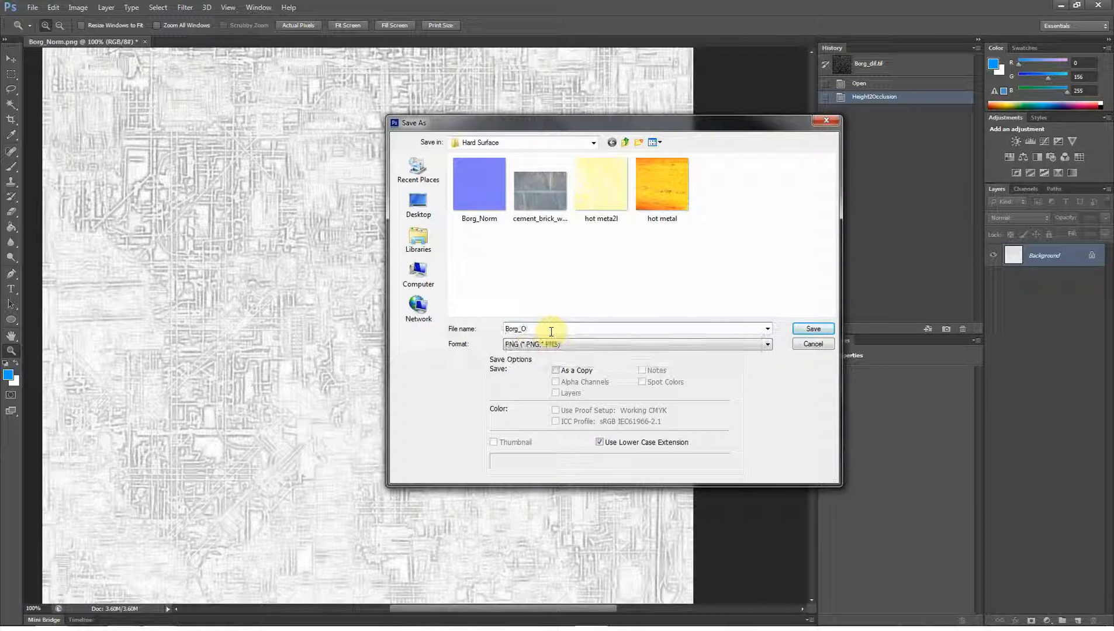
pyautogui.write('cc')
pyautogui.click(813, 328)
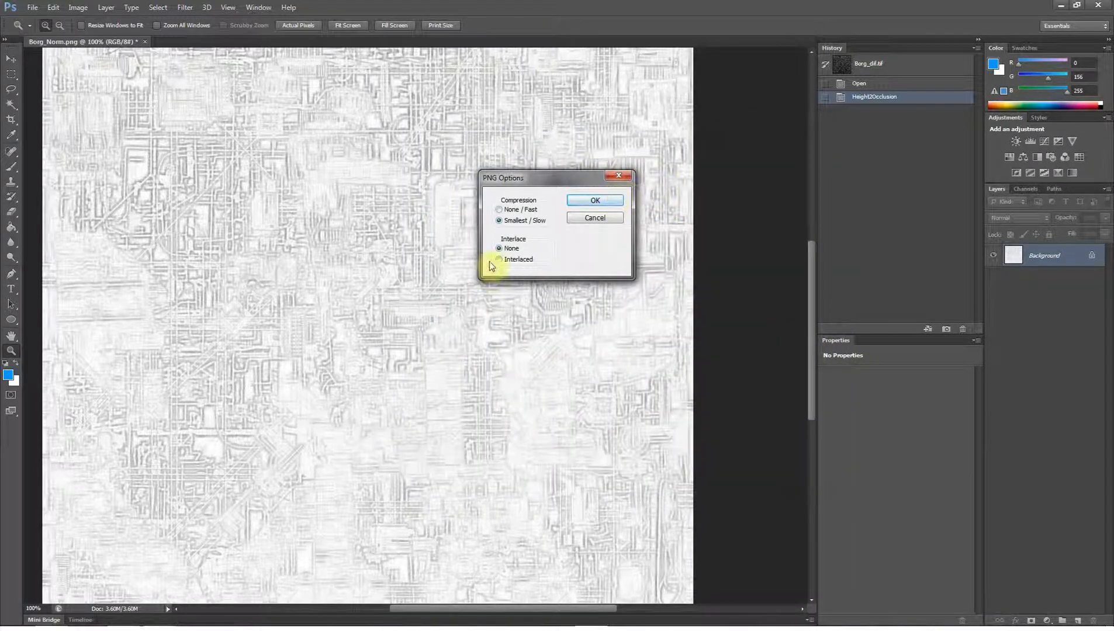
pyautogui.click(584, 200)
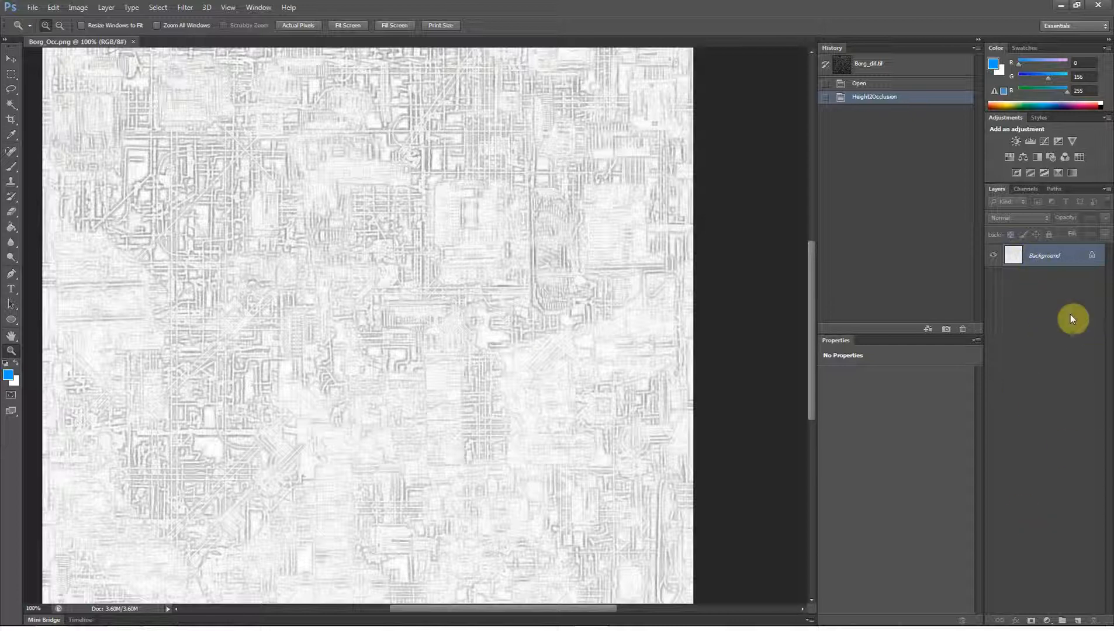
# - Add a Brightness/Contrast adjustment with Brightness 58 and Contrast -50, and merge it down into the Background layer
pyautogui.click(1016, 142)
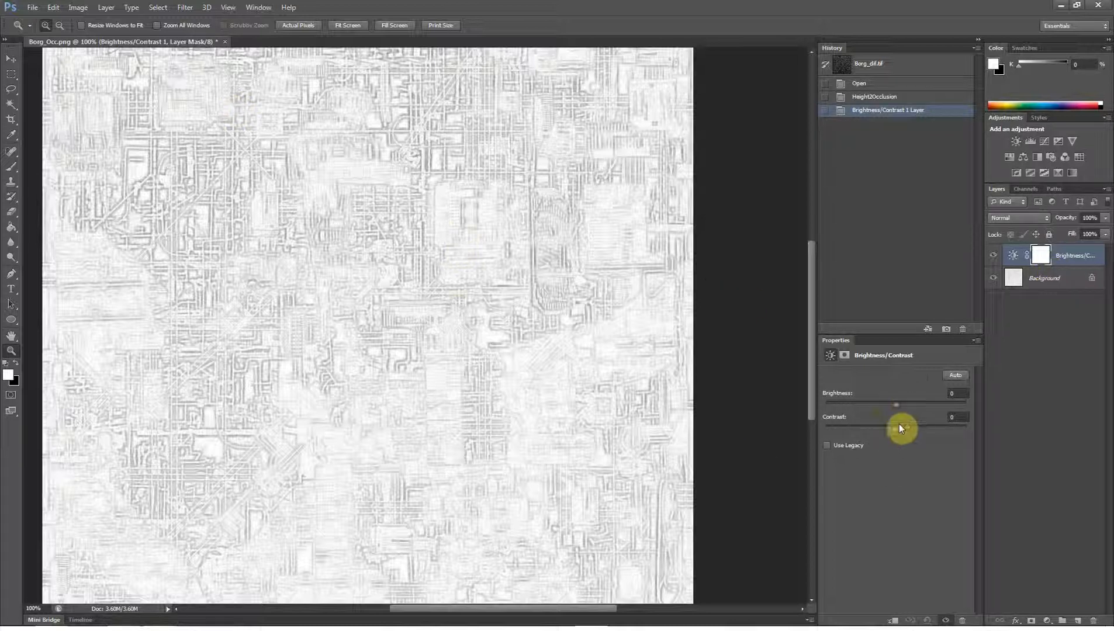
pyautogui.moveTo(897, 430); pyautogui.dragTo(819, 432)
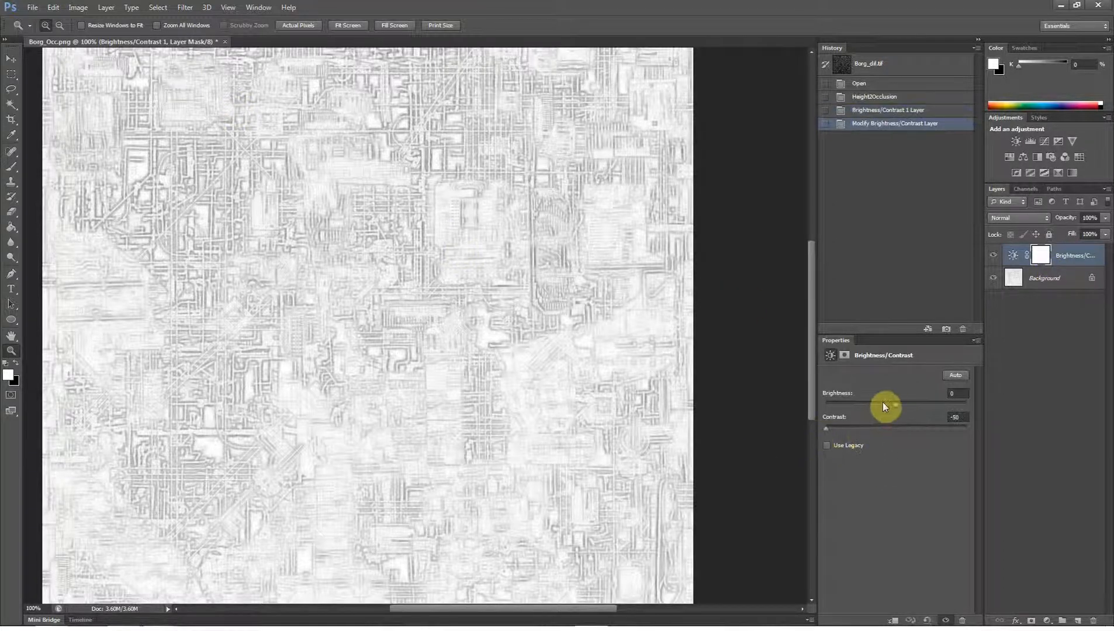
pyautogui.moveTo(896, 404)
pyautogui.mouseDown()
pyautogui.moveTo(859, 408)
pyautogui.moveTo(903, 404)
pyautogui.mouseUp()
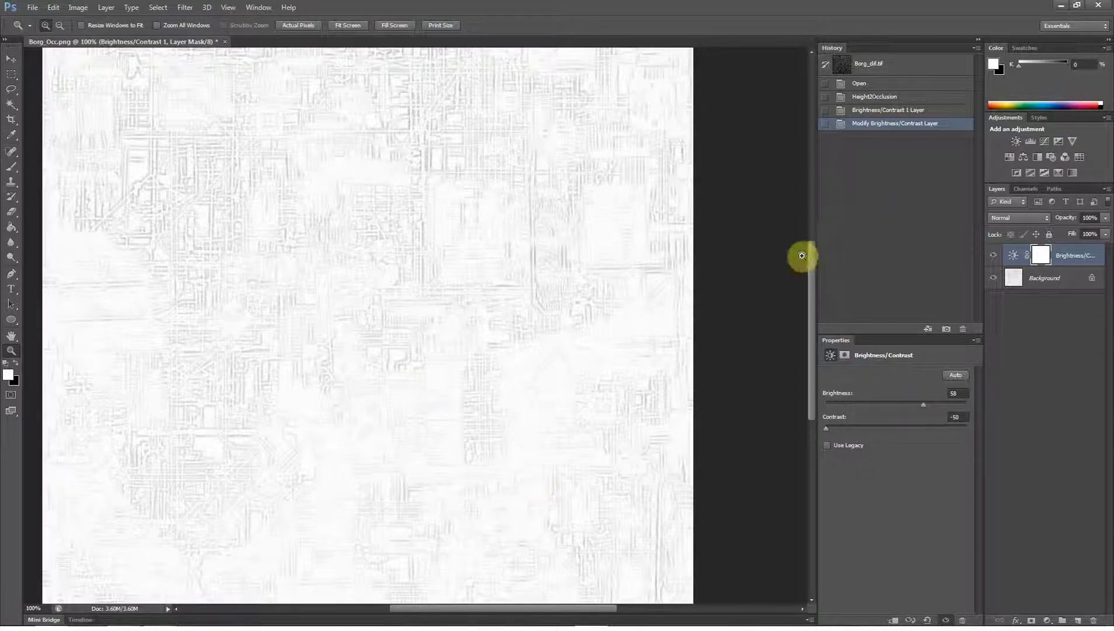
pyautogui.moveTo(814, 269)
pyautogui.mouseDown()
pyautogui.moveTo(813, 309)
pyautogui.moveTo(800, 258)
pyautogui.mouseUp()
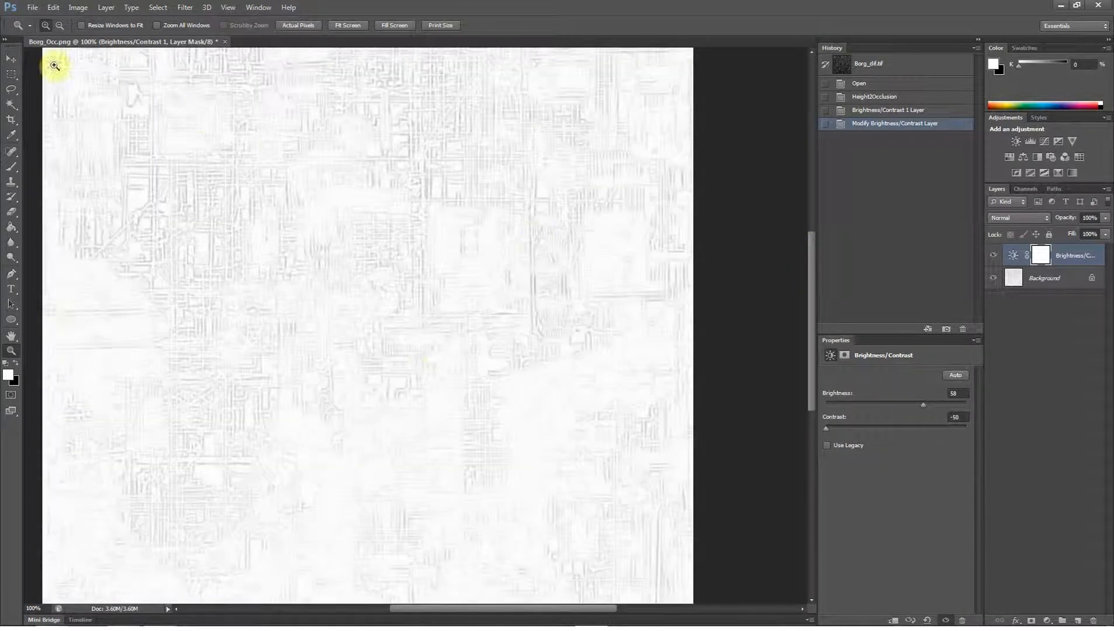
pyautogui.rightClick(1065, 262)
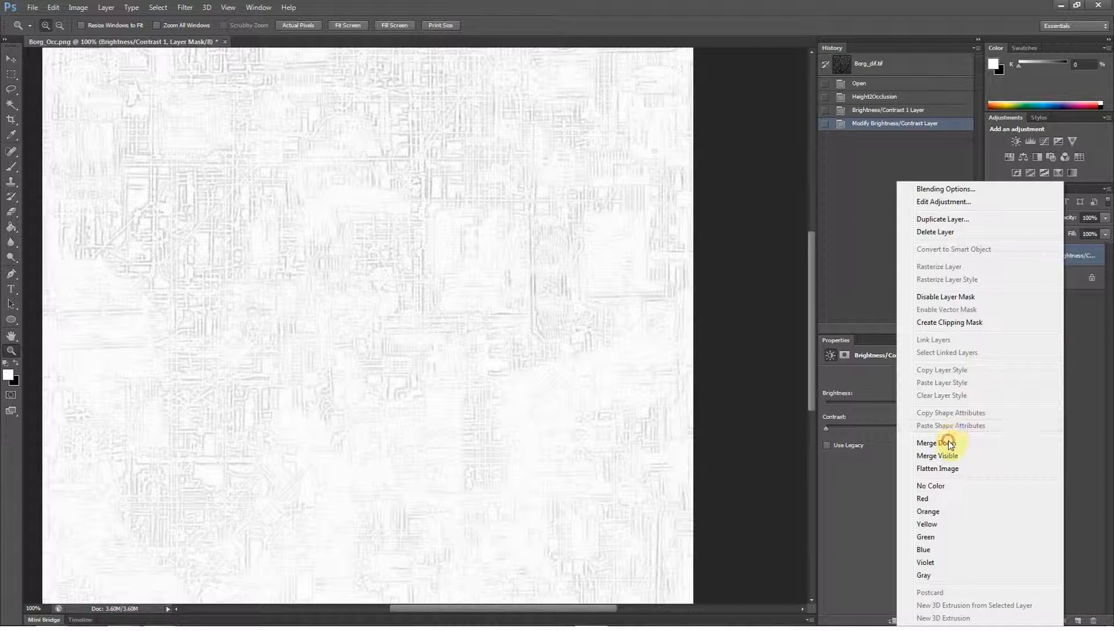
pyautogui.click(935, 442)
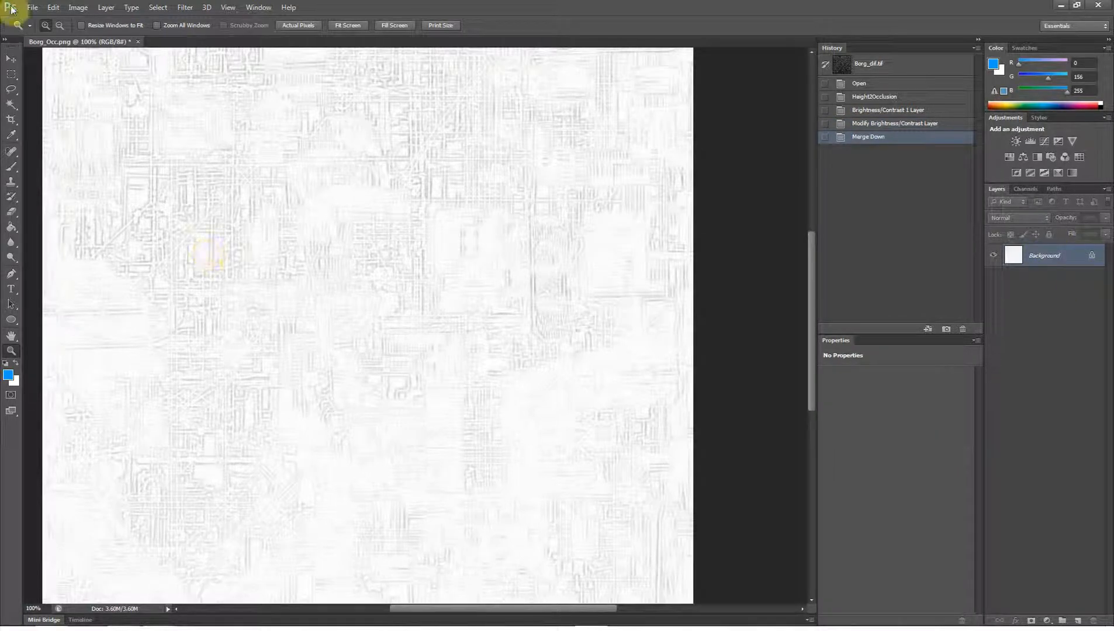
# - Save the brightened map in the Hard Surface folder as Borg_Bump in PNG format
pyautogui.click(32, 7)
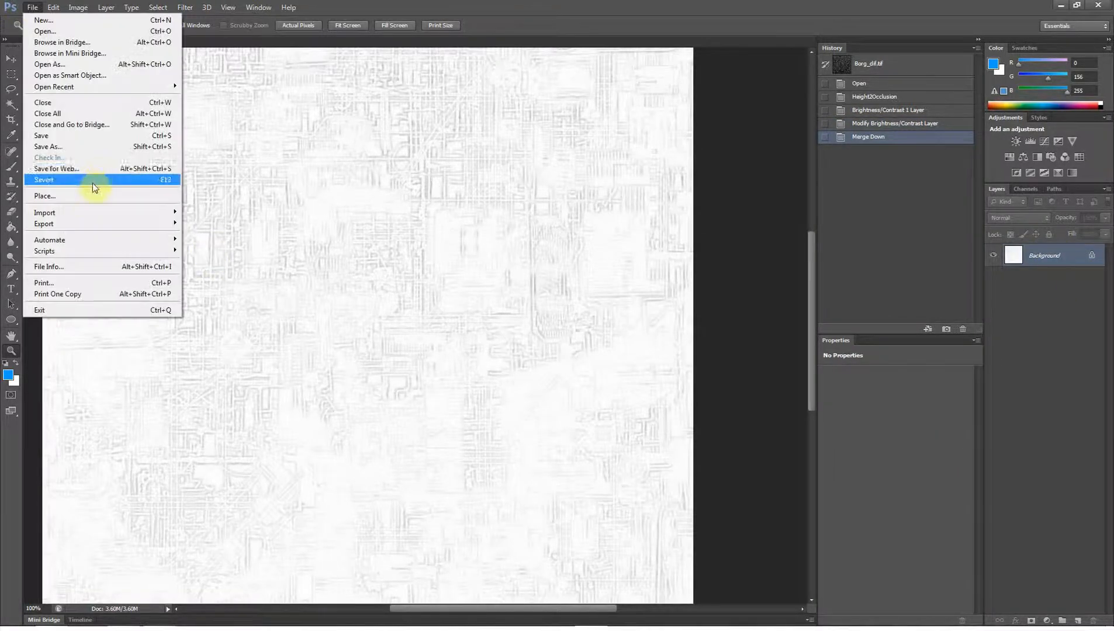
pyautogui.click(69, 147)
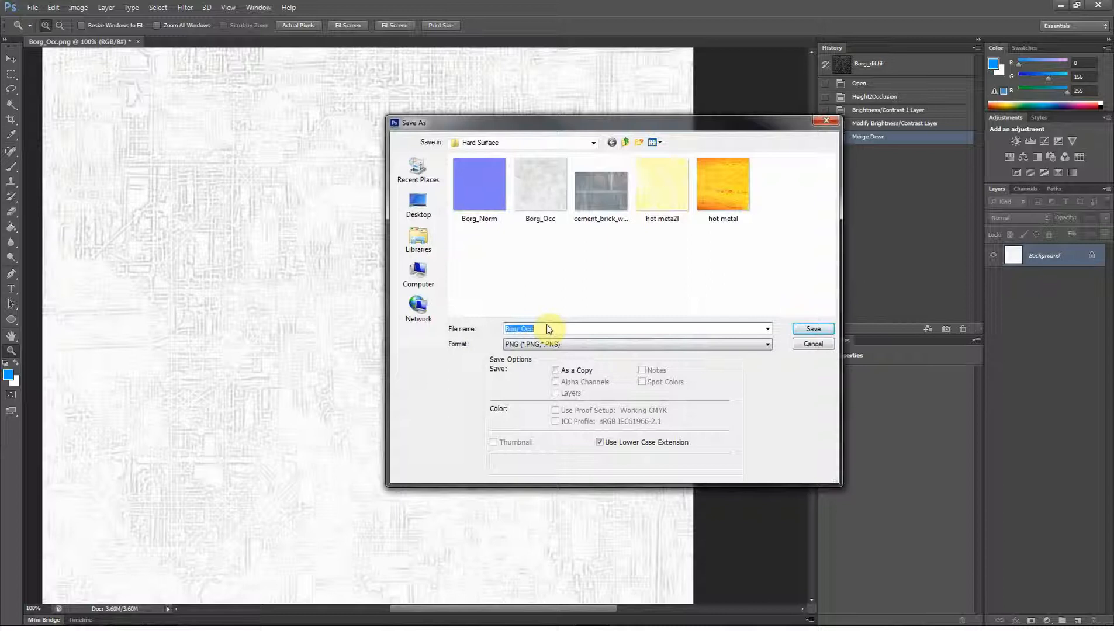
pyautogui.click(548, 328)
pyautogui.press('BackSpace')
pyautogui.press('BackSpace')
pyautogui.press('BackSpace')
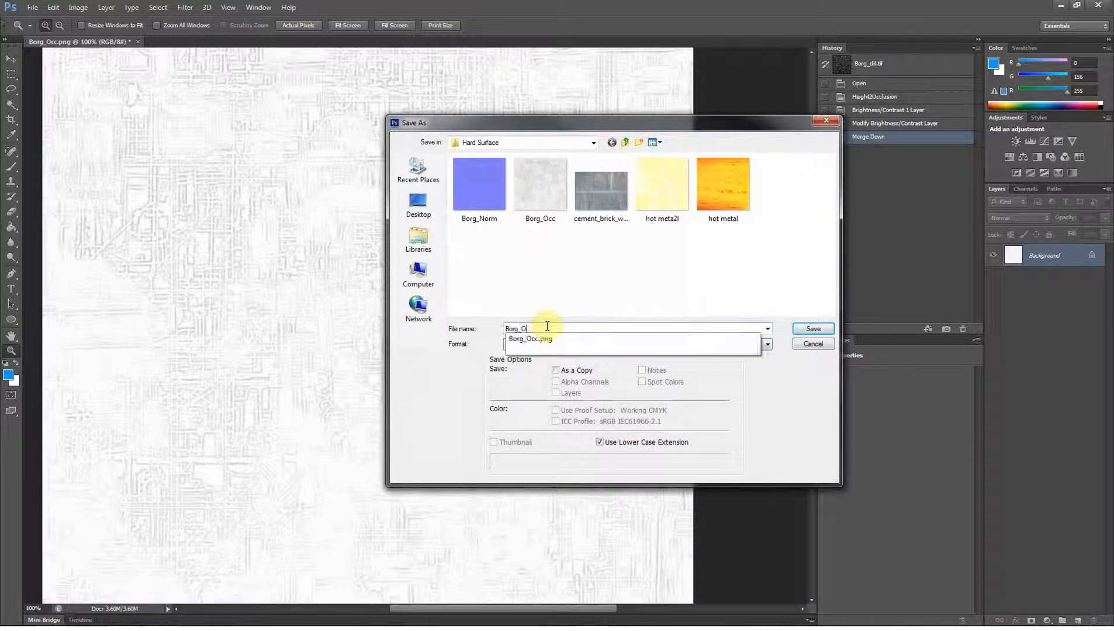
pyautogui.write('Bumo')
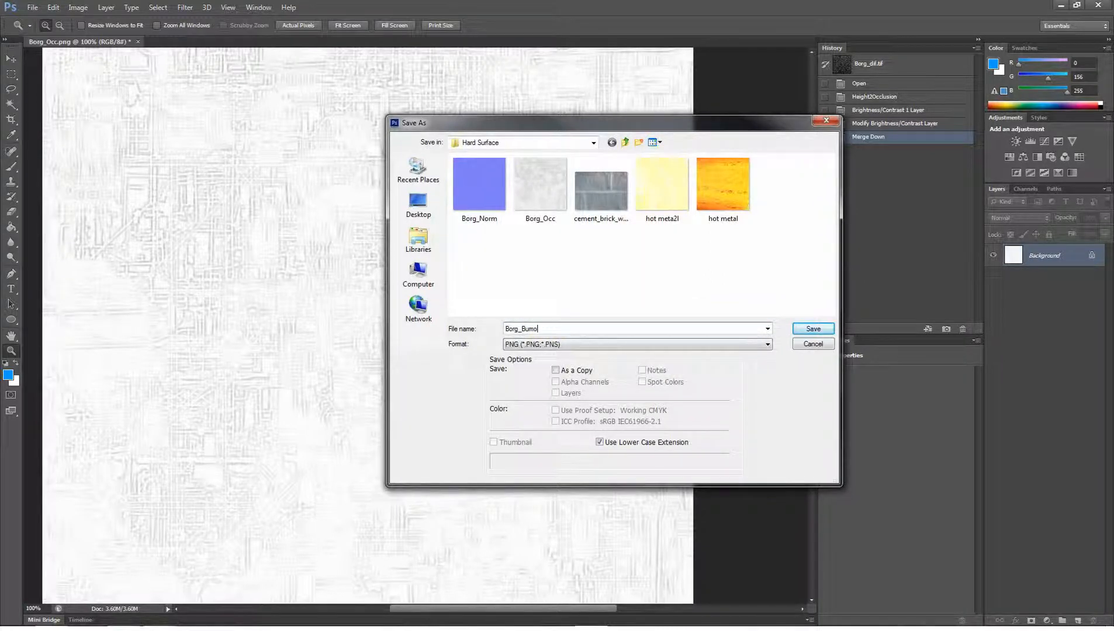
pyautogui.press('BackSpace')
pyautogui.write('p')
pyautogui.click(813, 329)
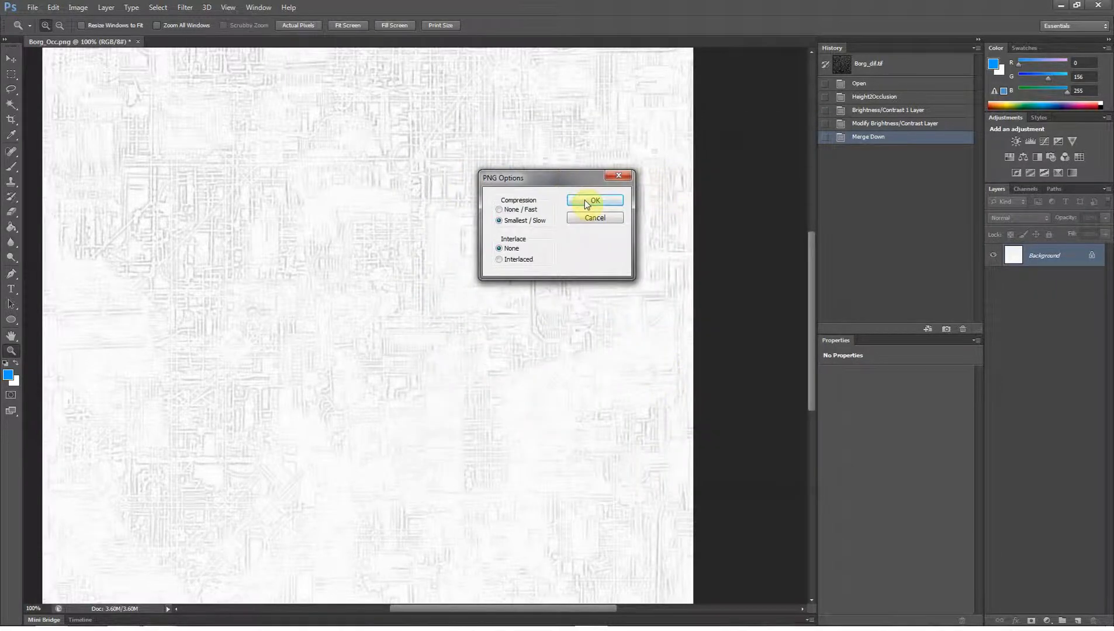
pyautogui.click(586, 202)
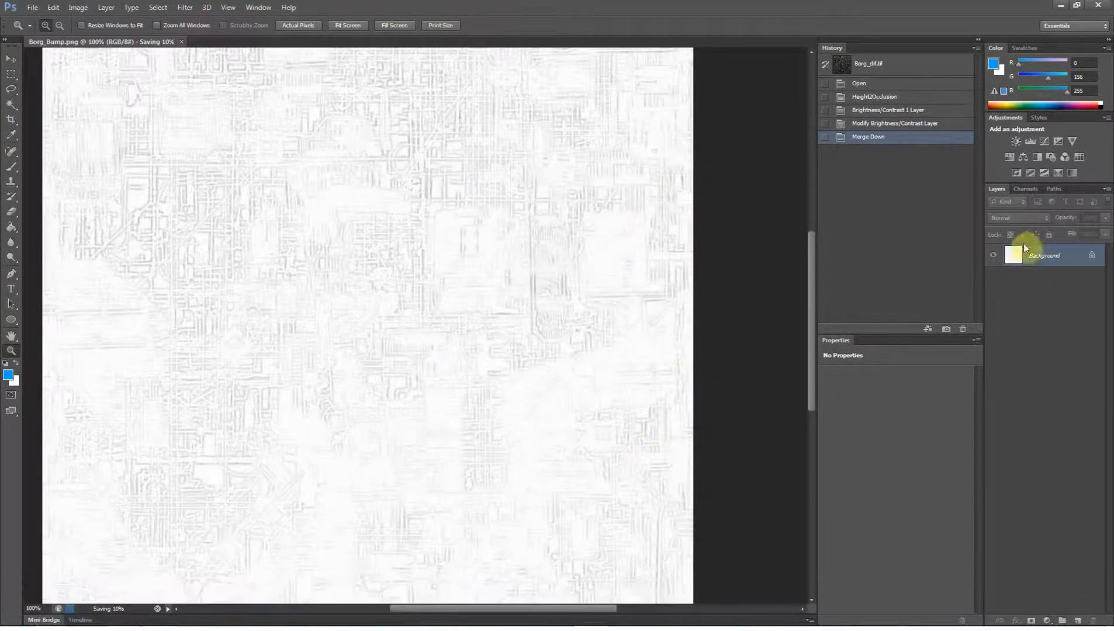
# - Return to the history state before the merge and try Brightness -57 with Contrast 100 on the Brightness/Contrast adjustment
pyautogui.click(888, 124)
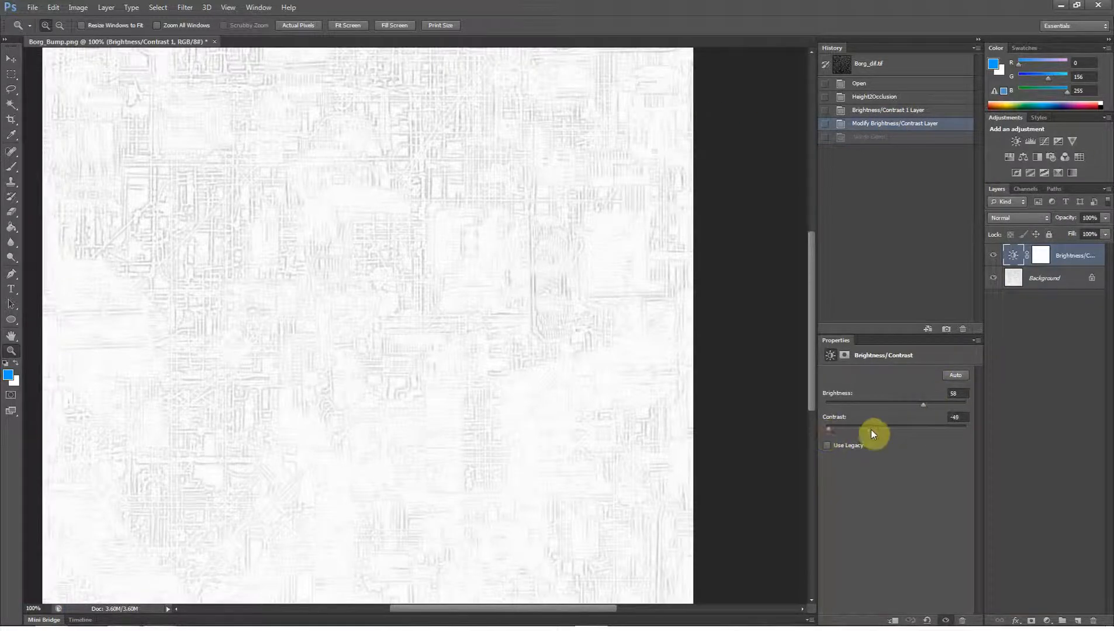
pyautogui.click(931, 428)
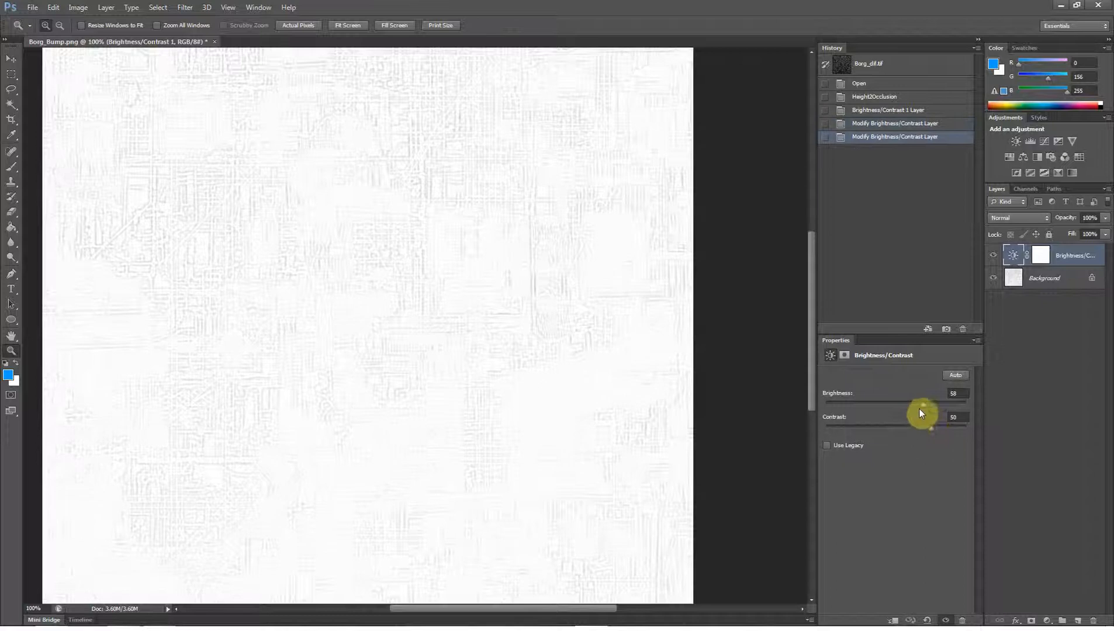
pyautogui.moveTo(912, 407); pyautogui.dragTo(866, 412)
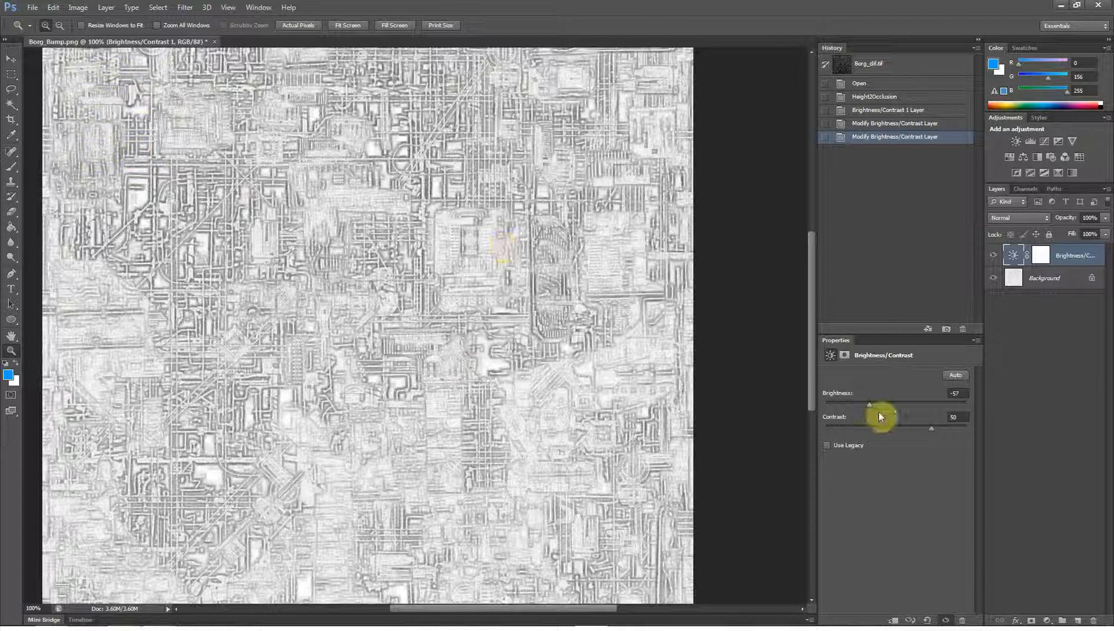
pyautogui.moveTo(931, 430); pyautogui.dragTo(973, 433)
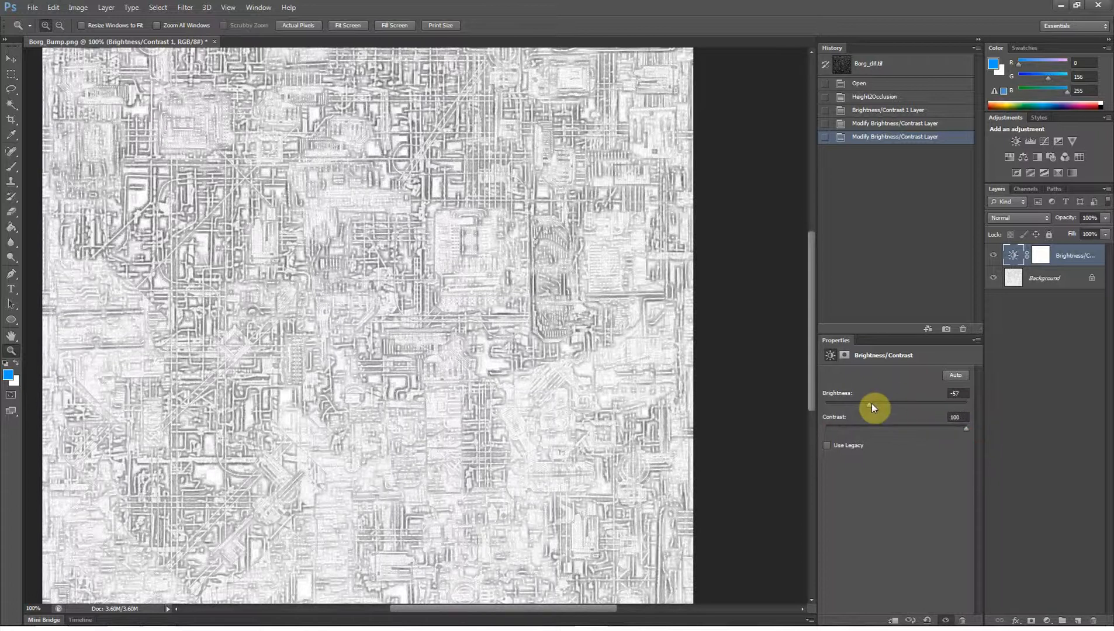
# - Set the Brightness/Contrast adjustment layer's Brightness to 98 and Contrast to -50
pyautogui.moveTo(871, 403); pyautogui.dragTo(919, 404)
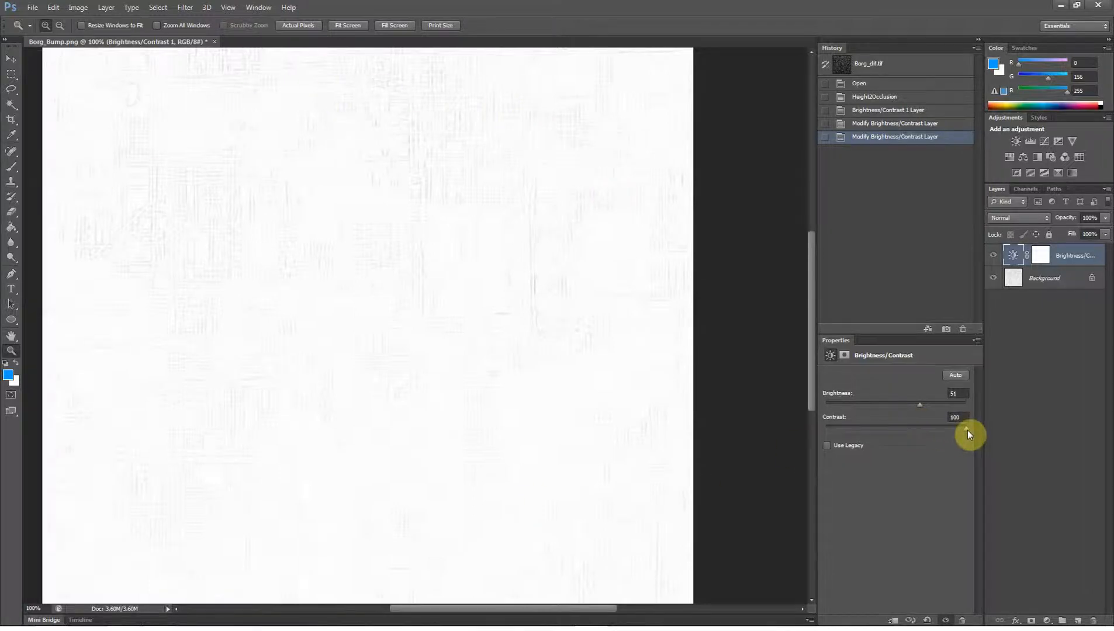
pyautogui.moveTo(965, 430); pyautogui.dragTo(860, 437)
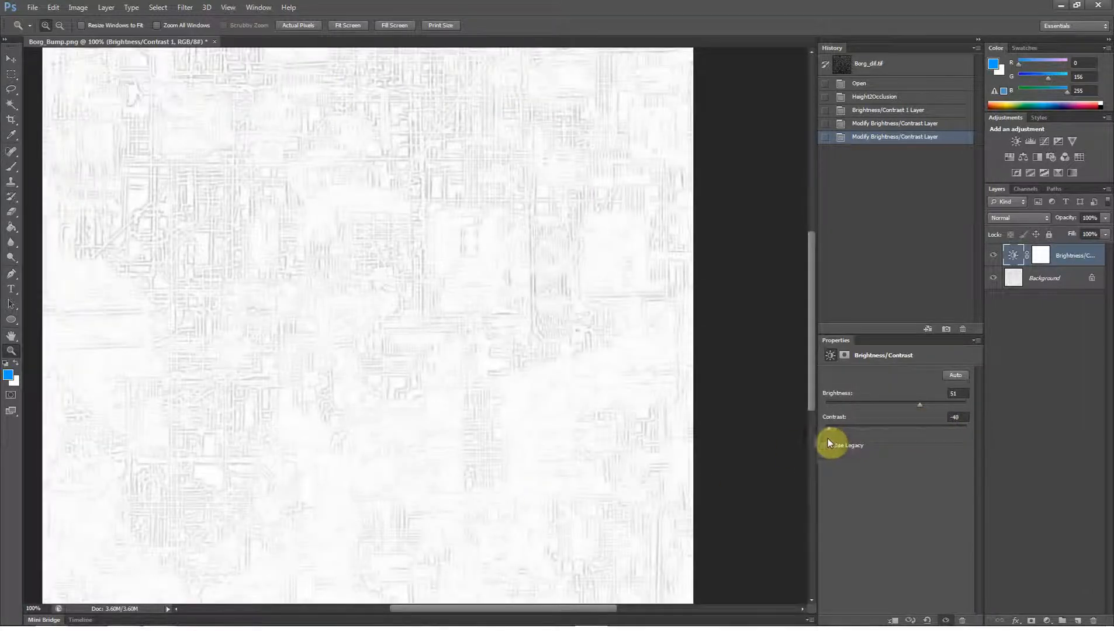
pyautogui.moveTo(917, 407); pyautogui.dragTo(958, 403)
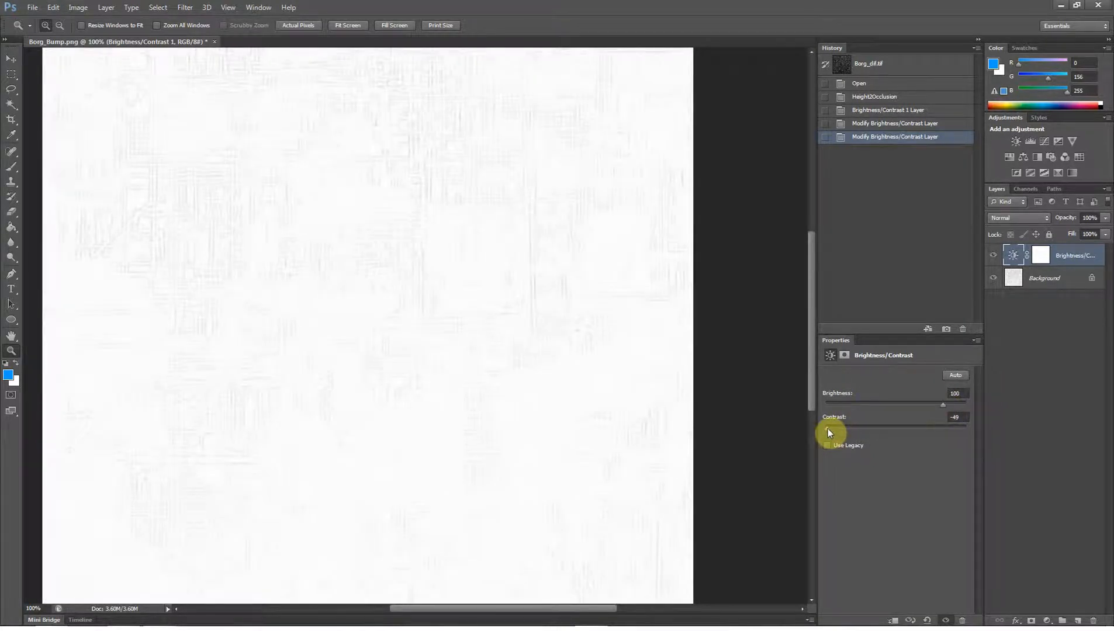
pyautogui.moveTo(828, 432)
pyautogui.mouseDown()
pyautogui.moveTo(900, 432)
pyautogui.moveTo(849, 434)
pyautogui.mouseUp()
pyautogui.moveTo(931, 411); pyautogui.dragTo(941, 409)
# - Save a copy of the image in the Hard Surface folder as Borg_spec in PNG format
pyautogui.click(34, 7)
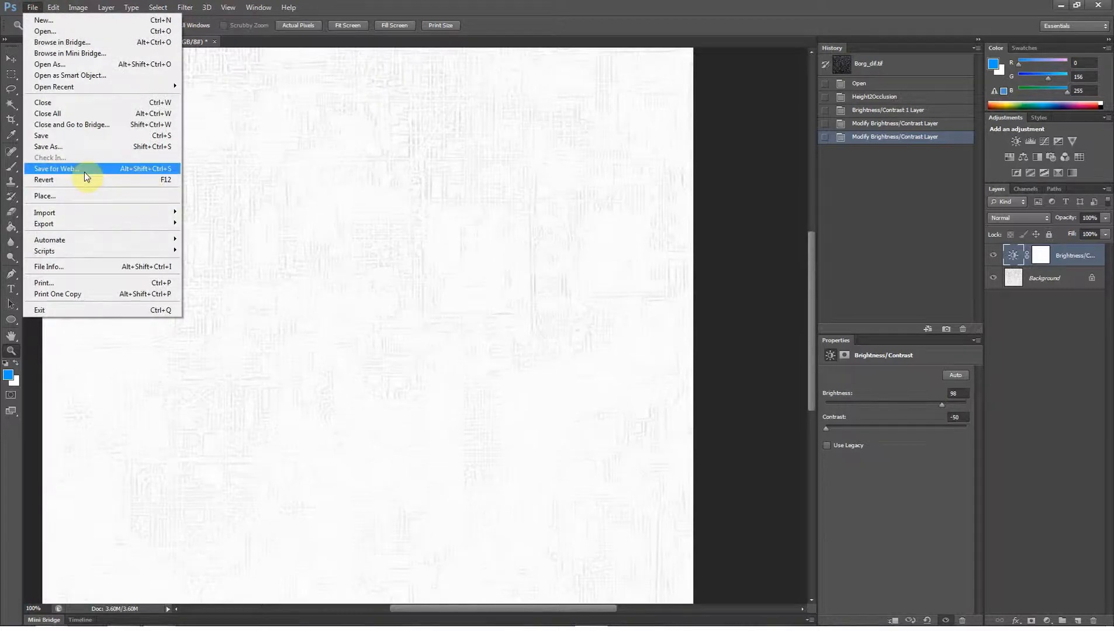
pyautogui.click(92, 144)
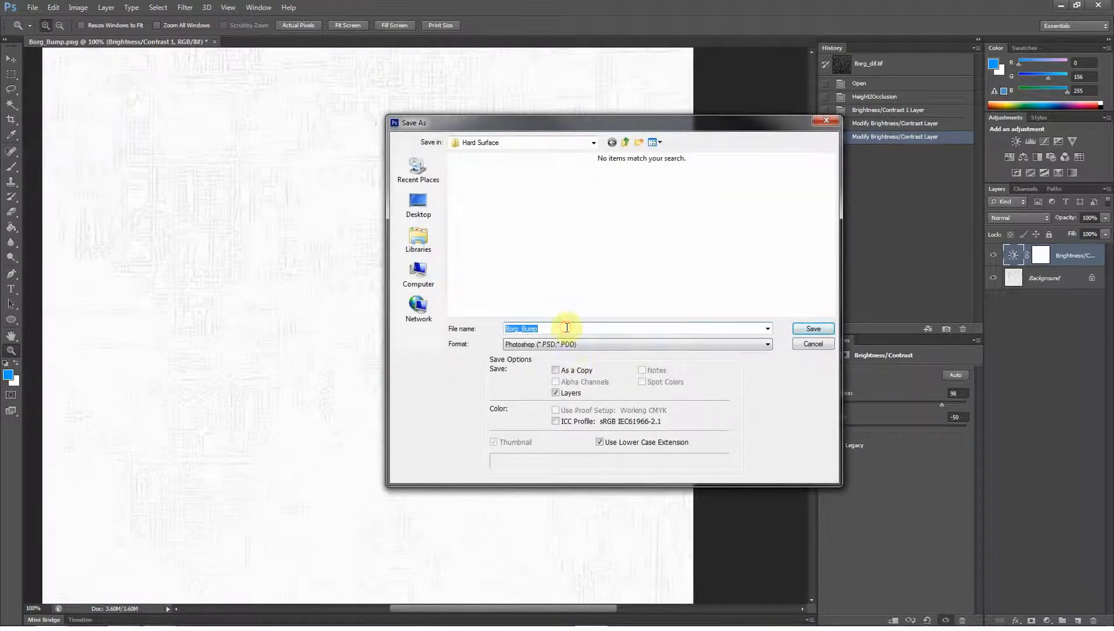
pyautogui.click(566, 328)
pyautogui.press('BackSpace')
pyautogui.press('BackSpace')
pyautogui.press('BackSpace')
pyautogui.press('BackSpace')
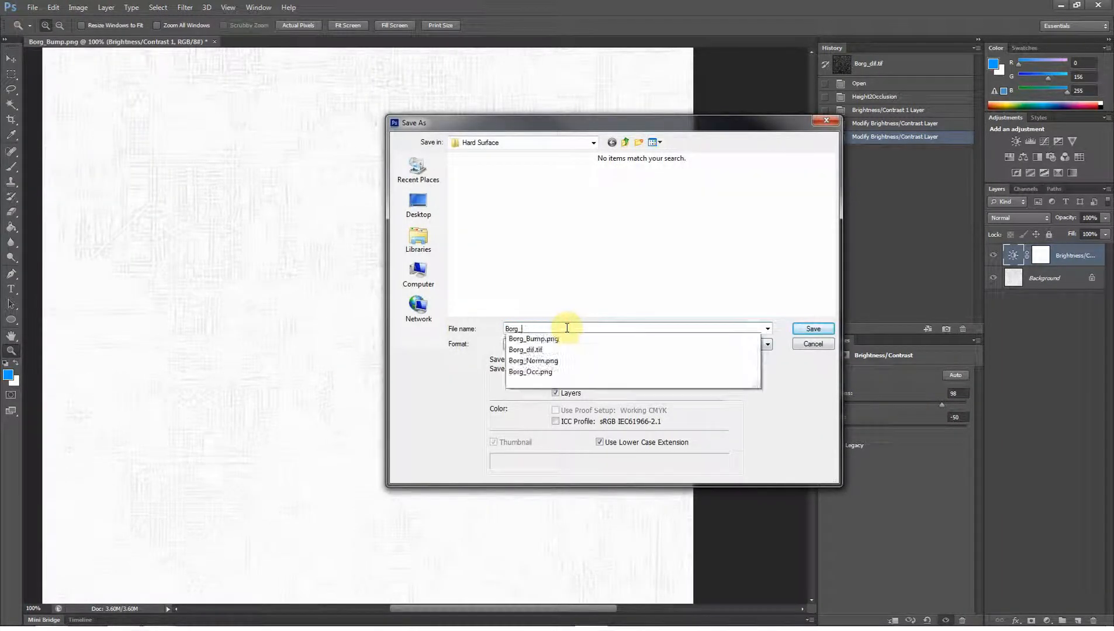
pyautogui.write('spec')
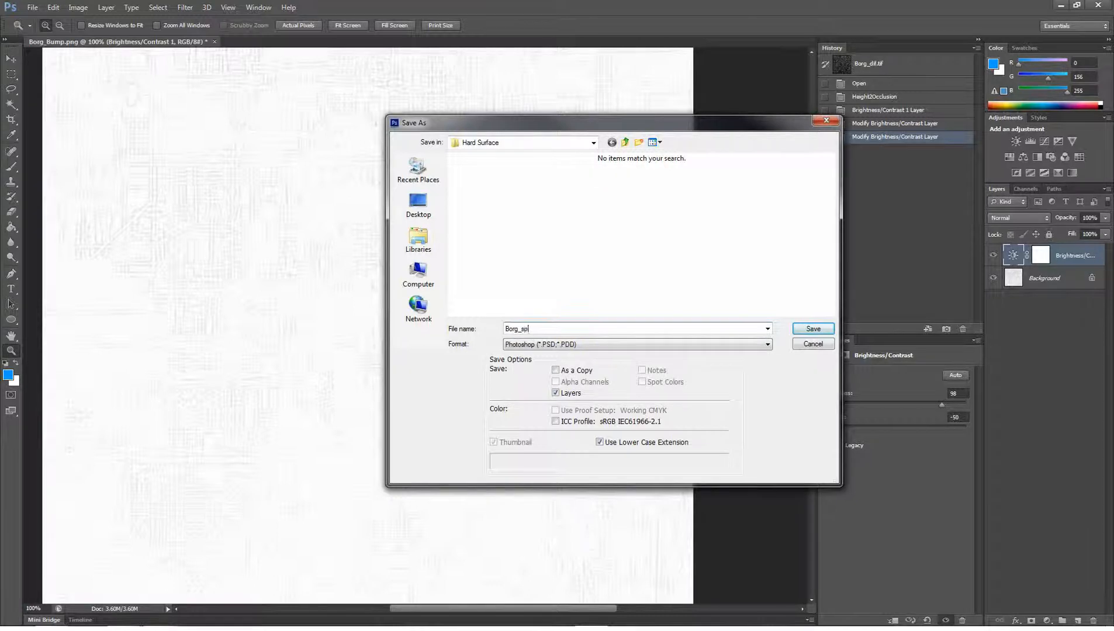
pyautogui.click(672, 346)
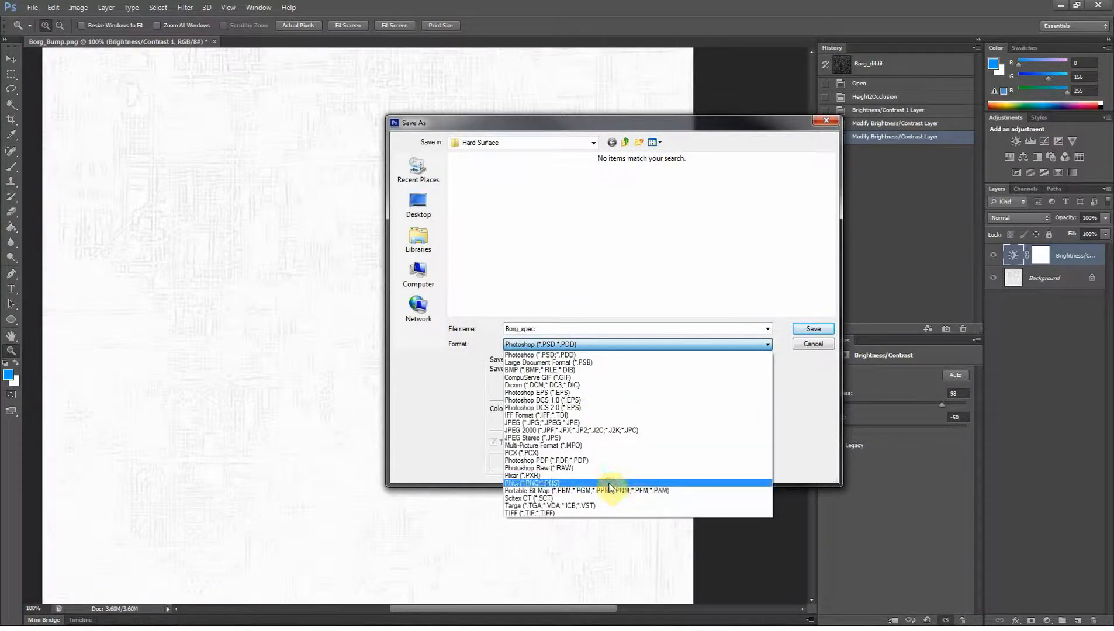
pyautogui.click(607, 483)
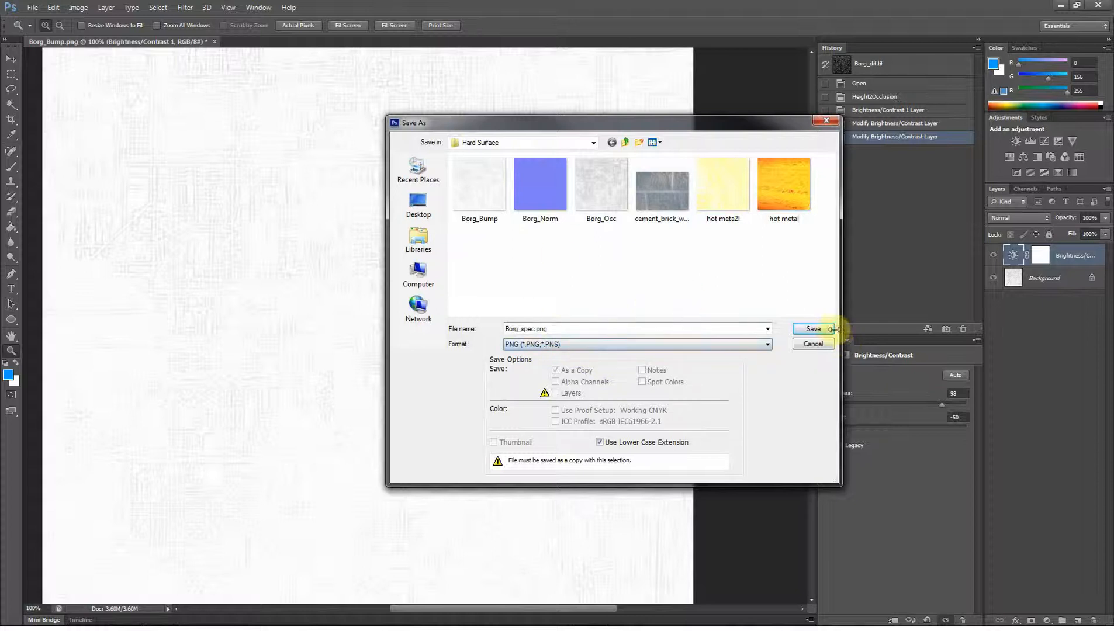
pyautogui.click(813, 328)
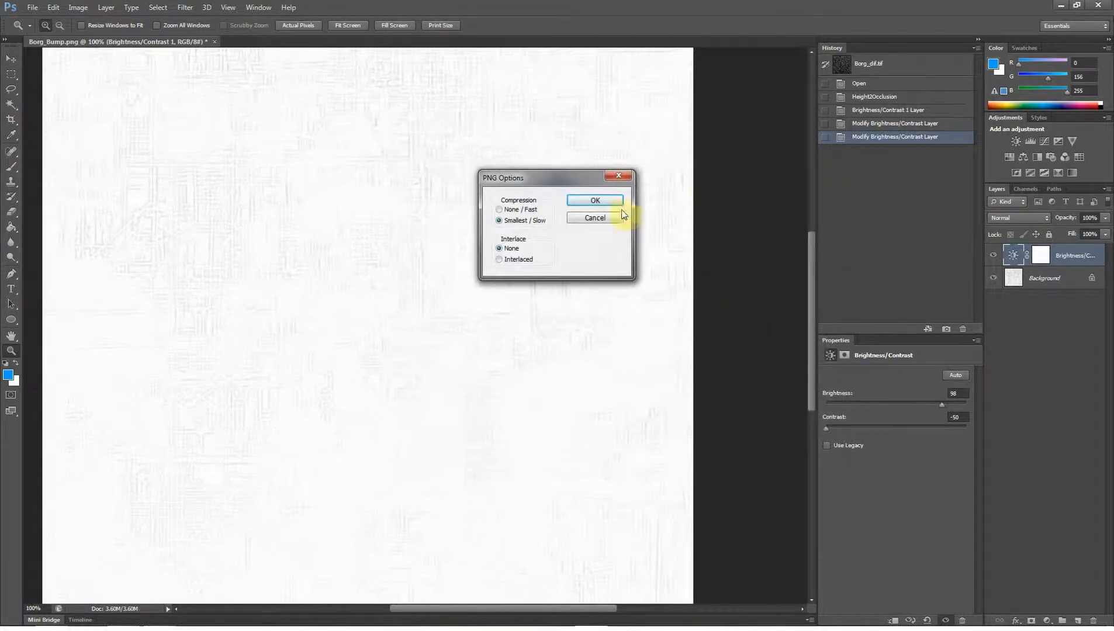
pyautogui.click(604, 201)
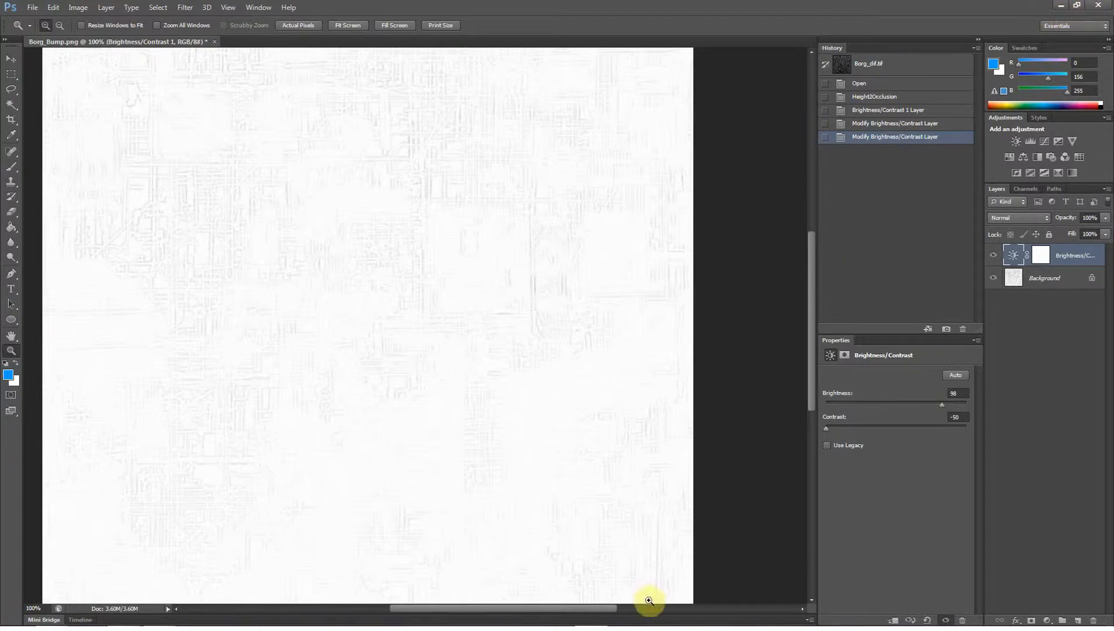
pyautogui.moveTo(645, 626)
pyautogui.click(369, 615)
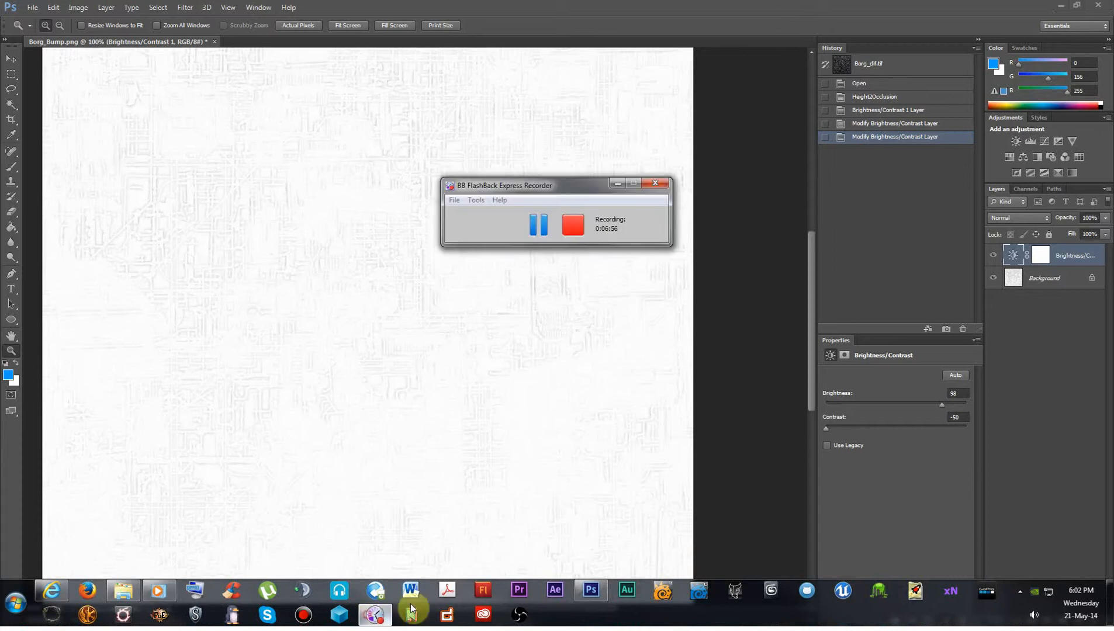